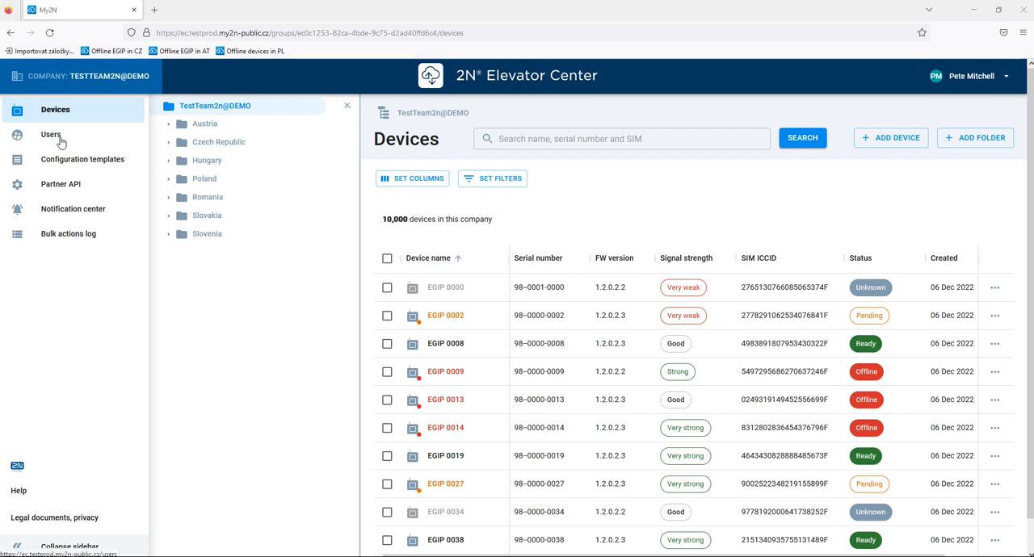
- Collapse the navigation sidebar and display the company's folder tree beside the device list
click(14, 548)
click(14, 549)
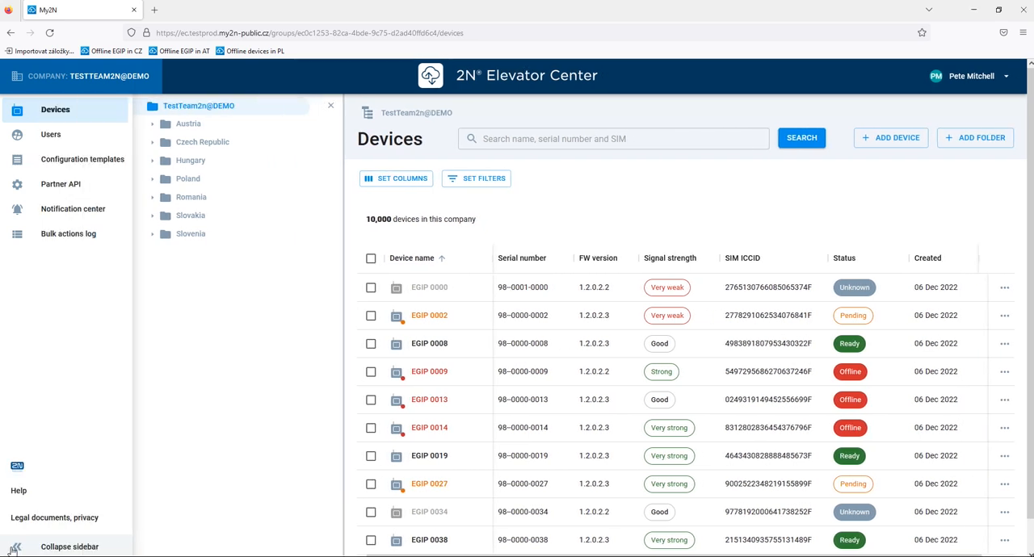
click(17, 545)
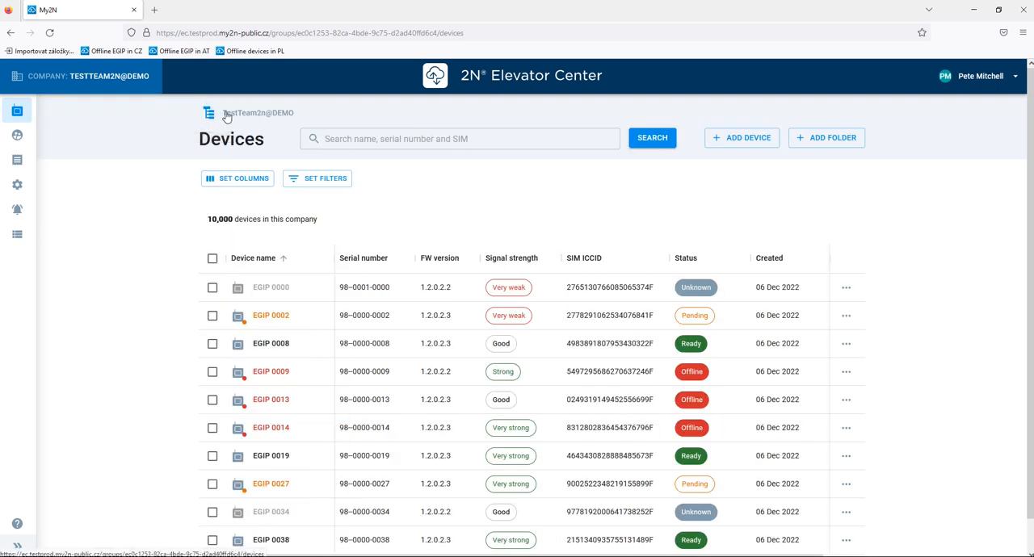
click(212, 113)
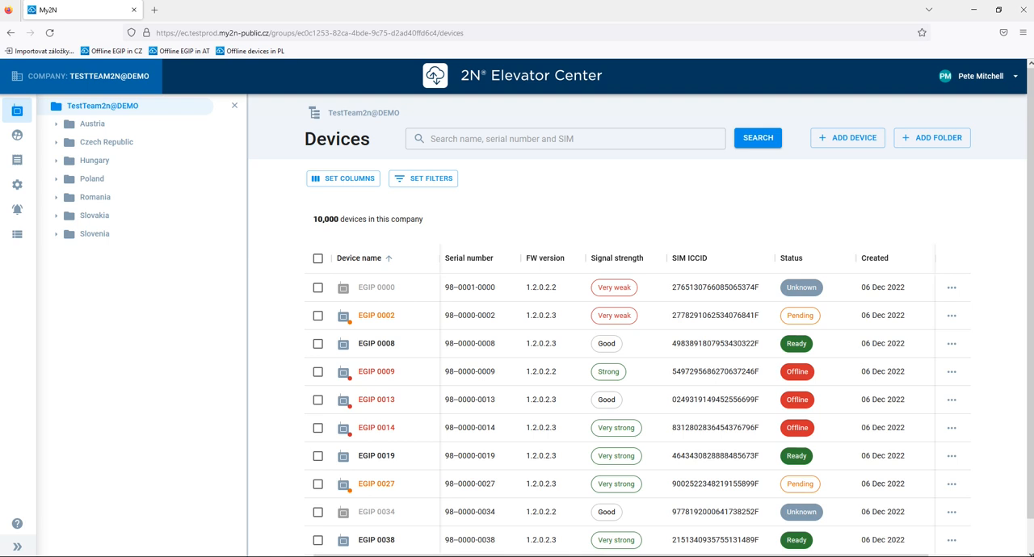
- Open the Prague folder under Czech Republic, Region CZ 02, and expand its project subfolders
click(55, 143)
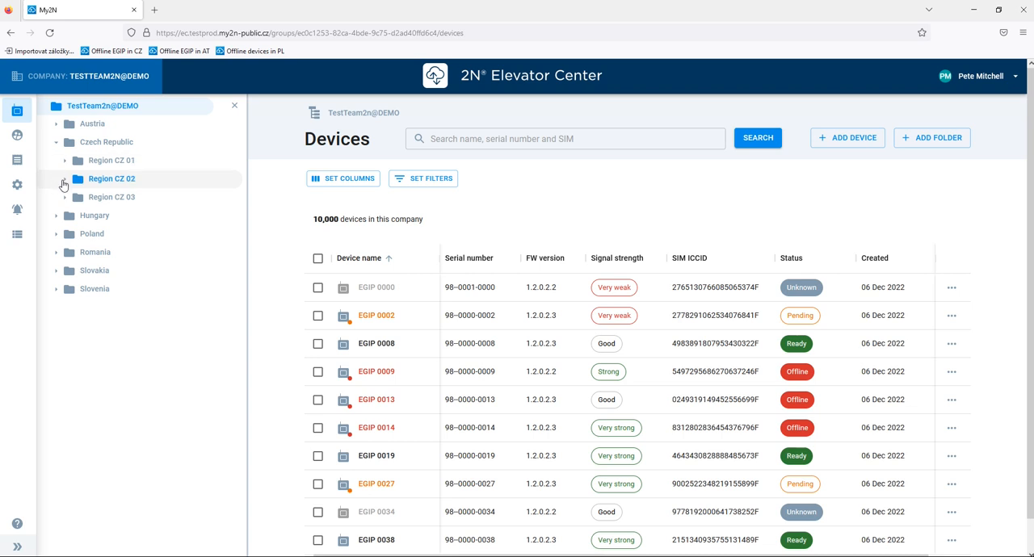
click(64, 179)
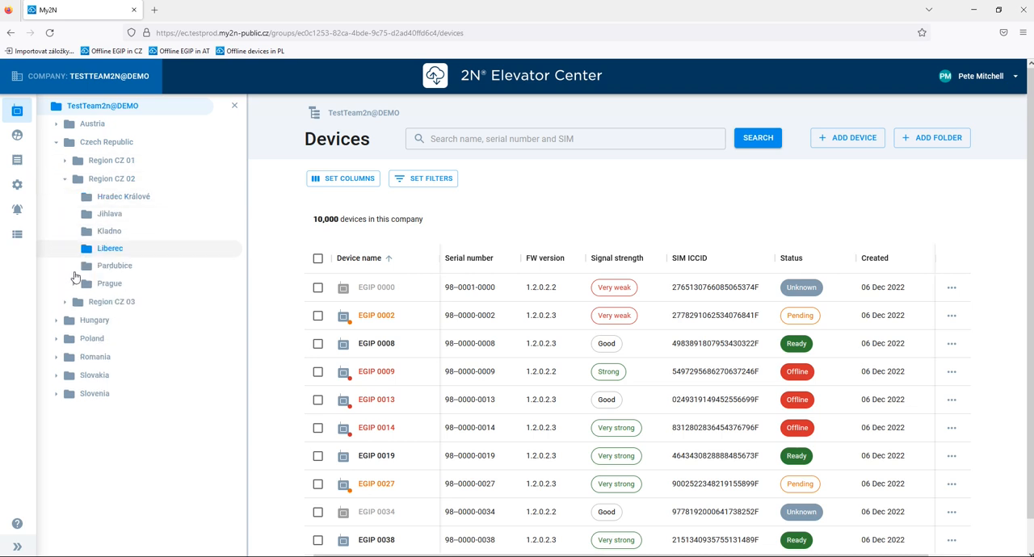
click(110, 284)
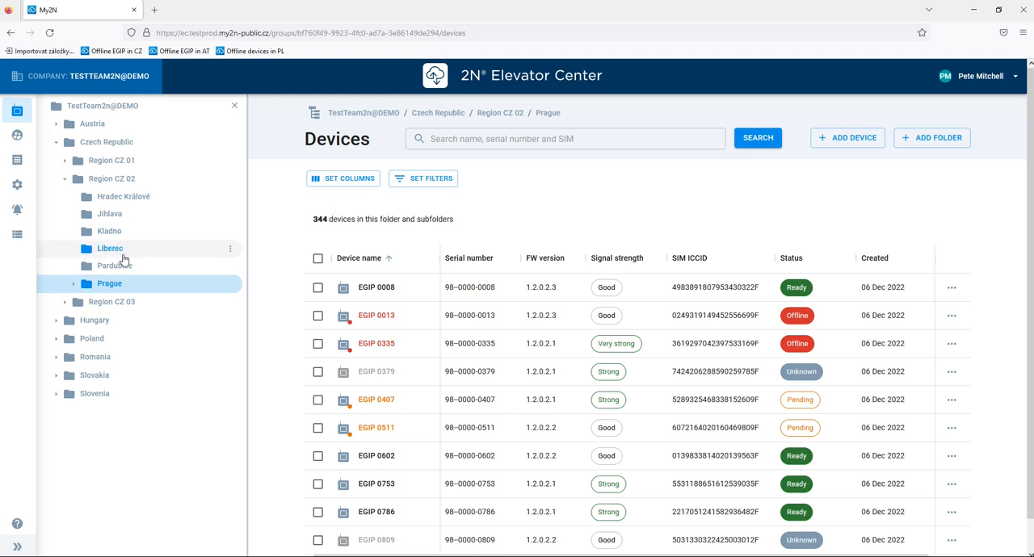
click(65, 179)
click(64, 180)
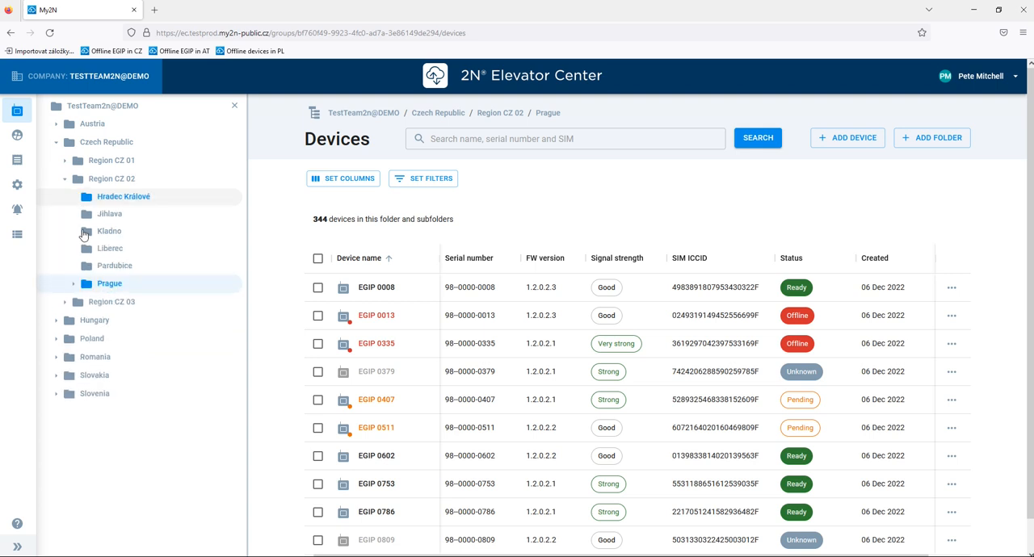
click(71, 285)
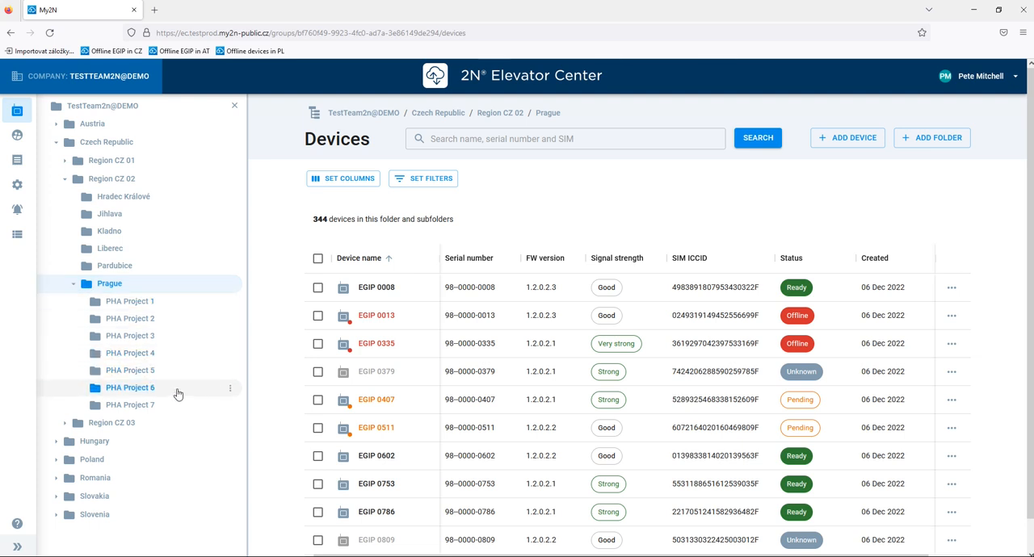
- Rename the PHA Project 6 folder to Kladno 01, move it from Prague into Kladno, and save the changes
click(230, 392)
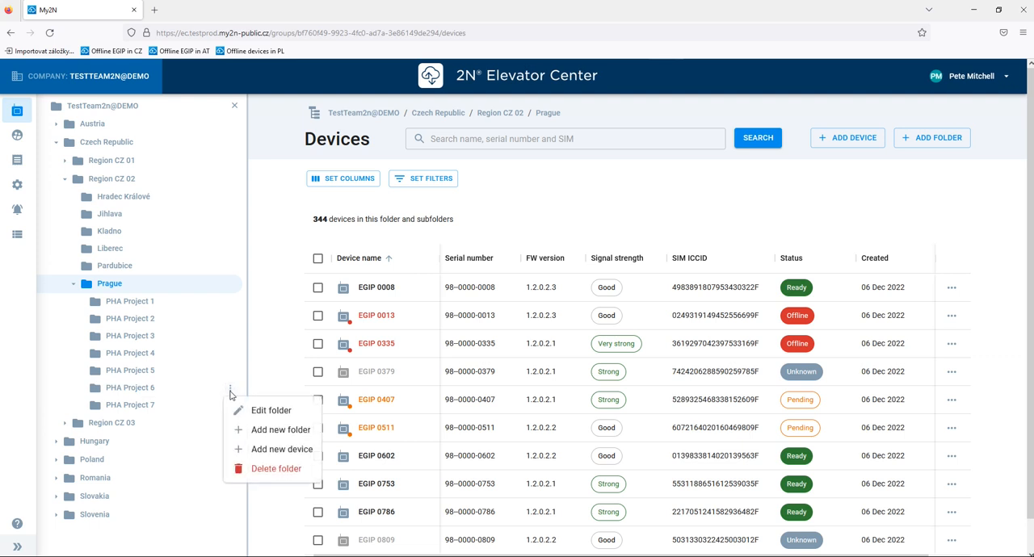
click(267, 410)
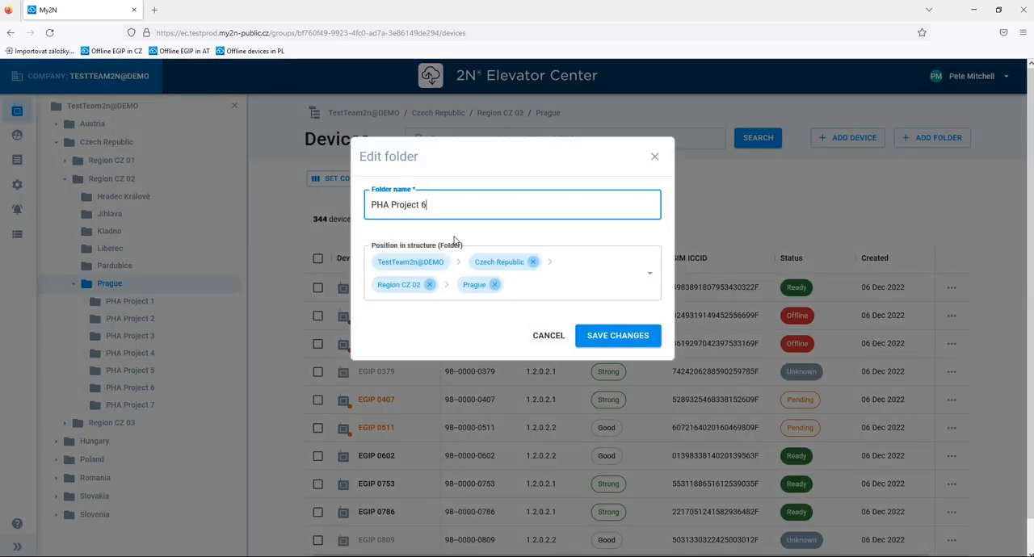
triple_click(451, 206)
text(Kladno 01)
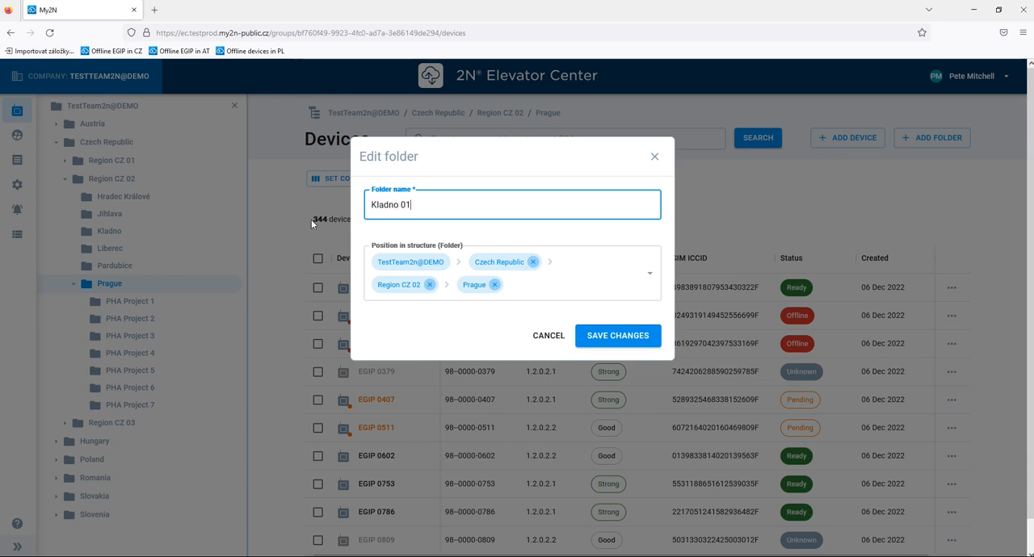
click(494, 285)
click(577, 279)
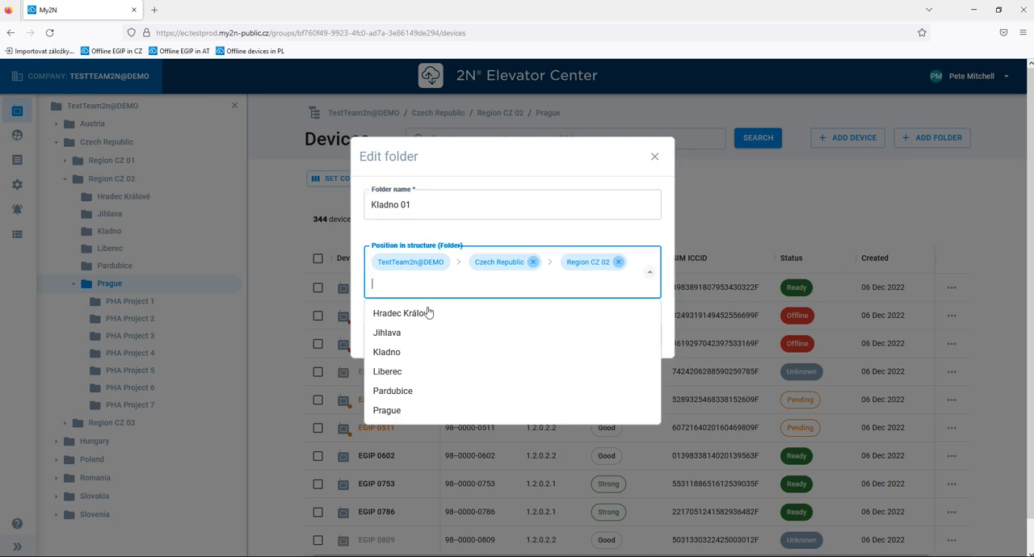
click(397, 359)
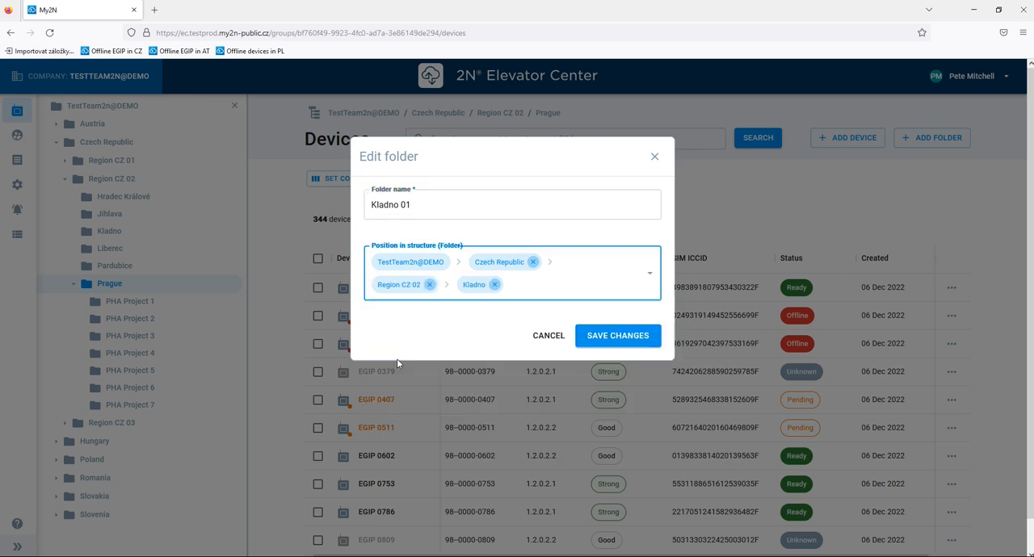
click(607, 336)
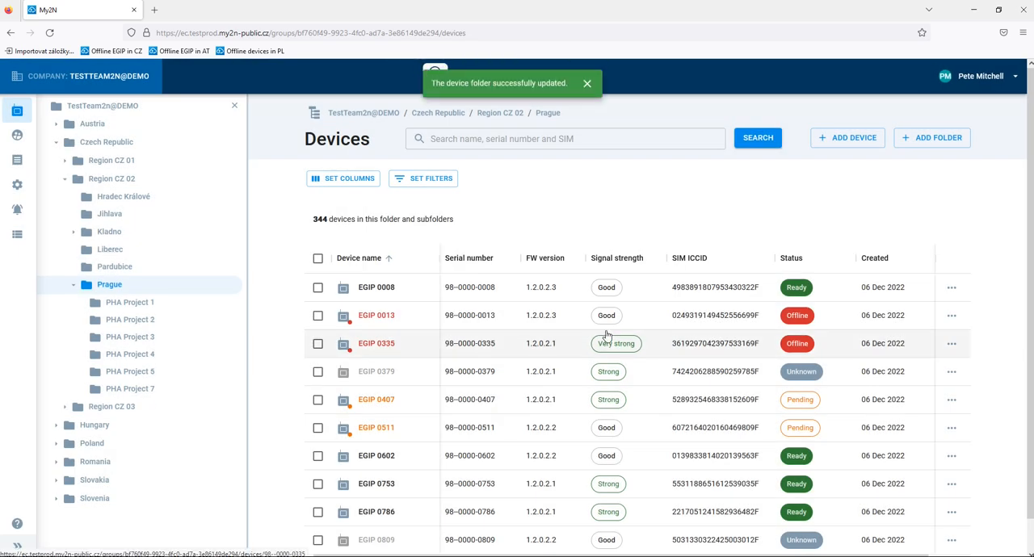
click(74, 232)
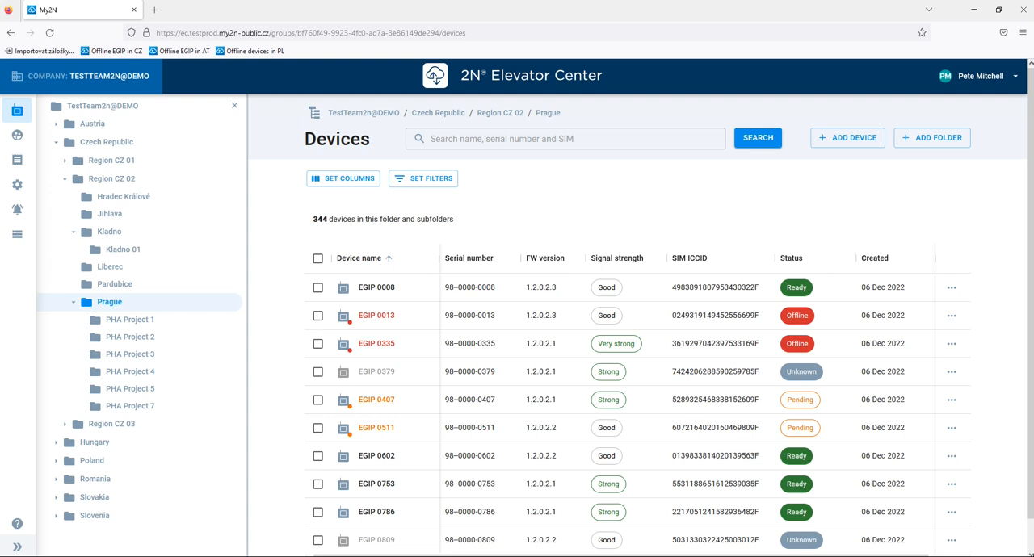
- Create a subfolder named "New folder" inside PHA Project 4 and expand the parent folder
click(231, 373)
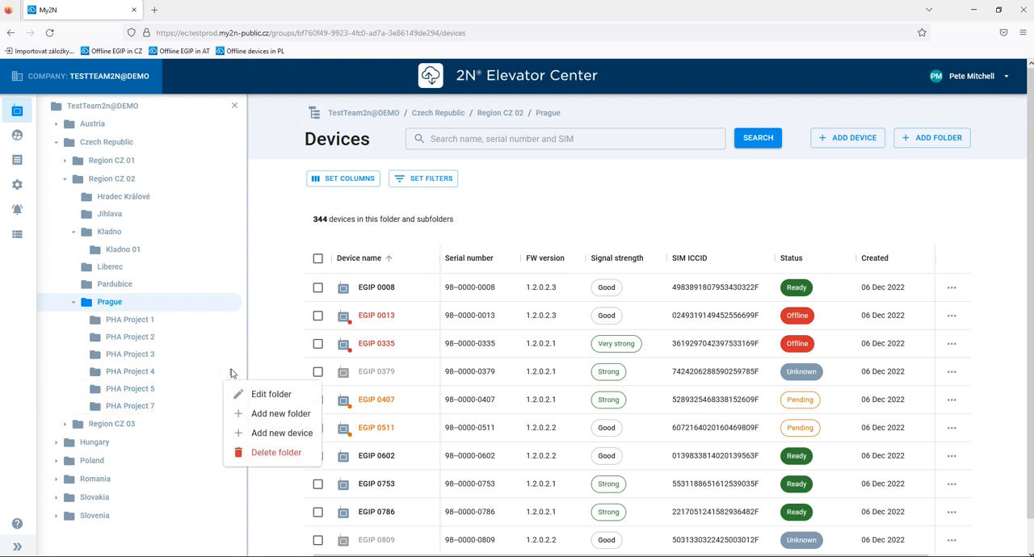
click(261, 415)
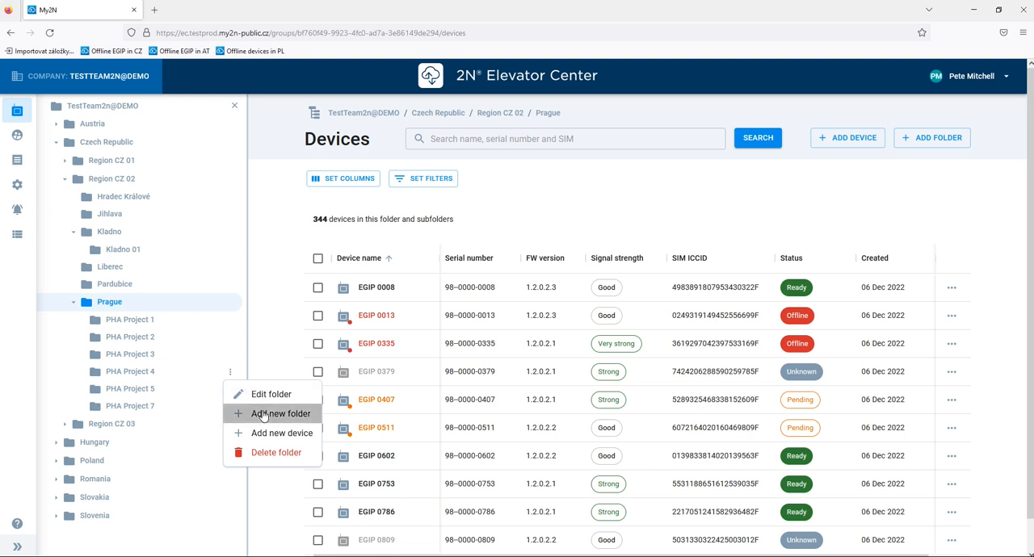
text(New folder)
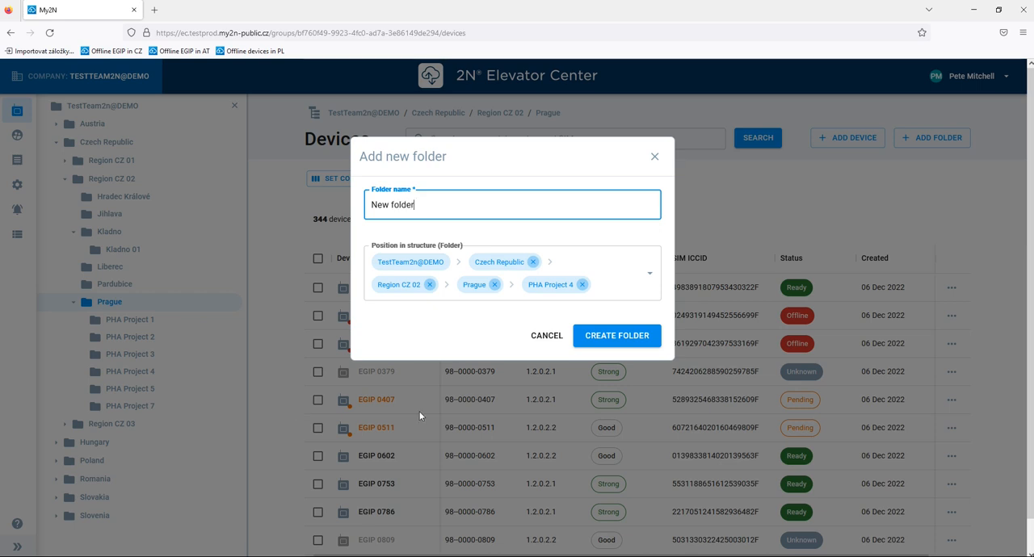
click(610, 336)
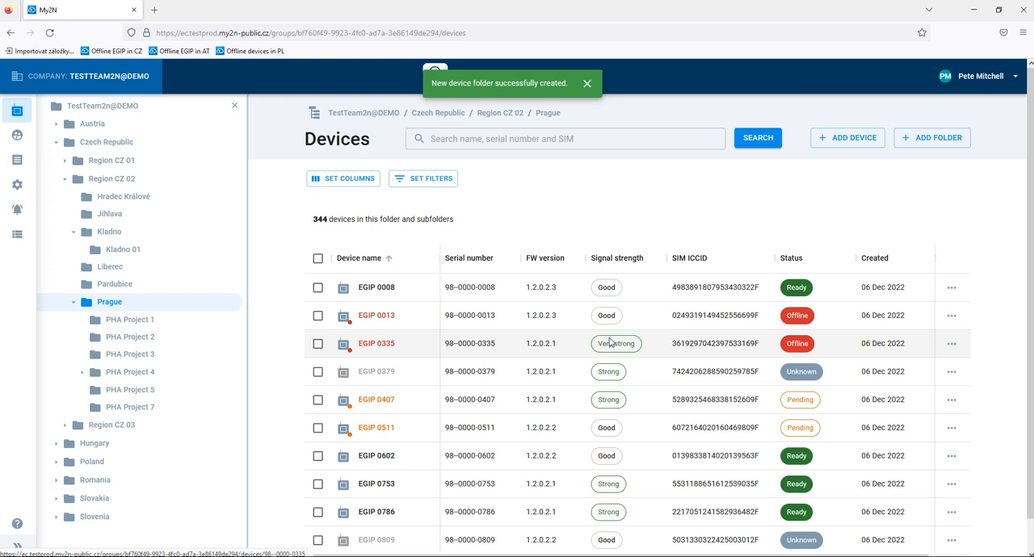
click(81, 372)
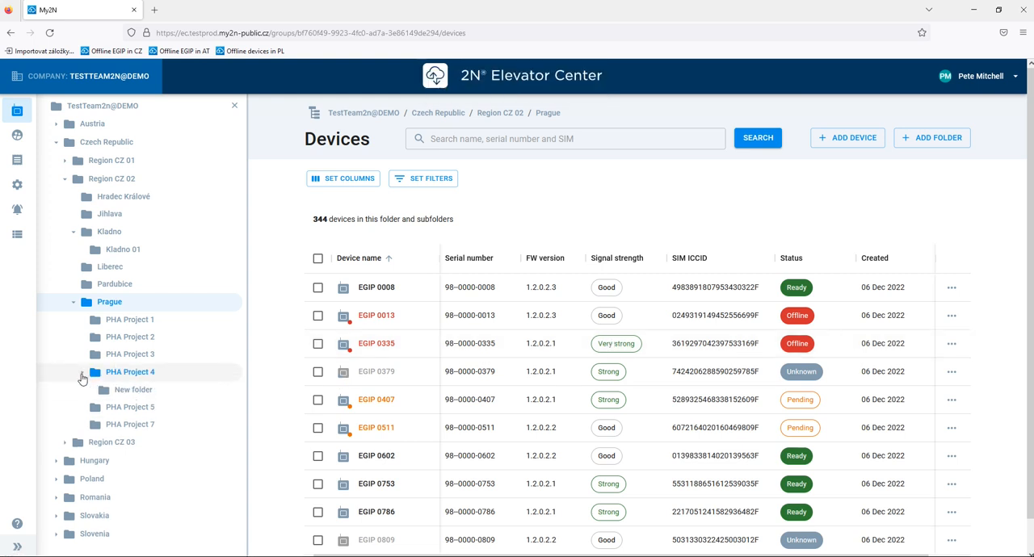
- Delete the PHA Project 7 folder from Prague
click(233, 428)
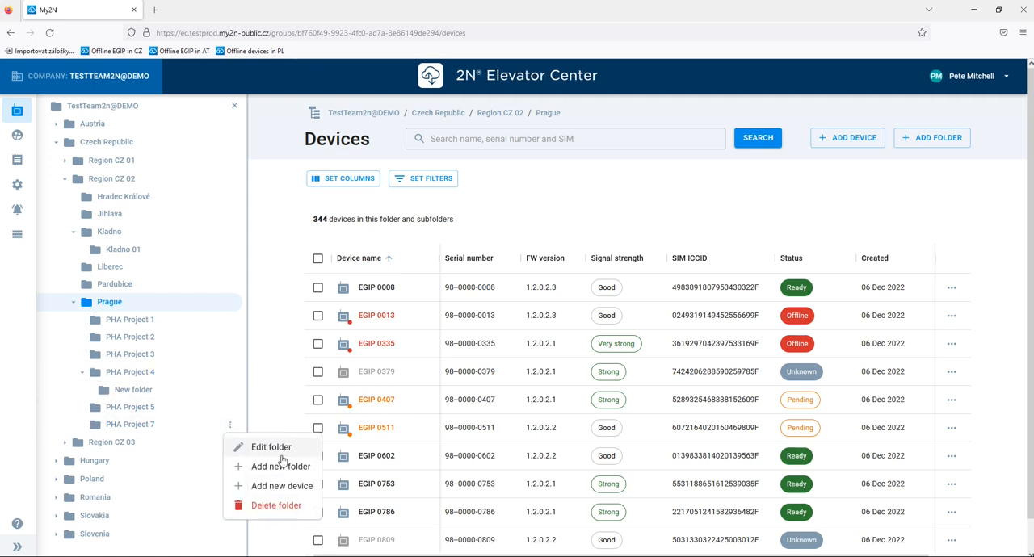
click(287, 506)
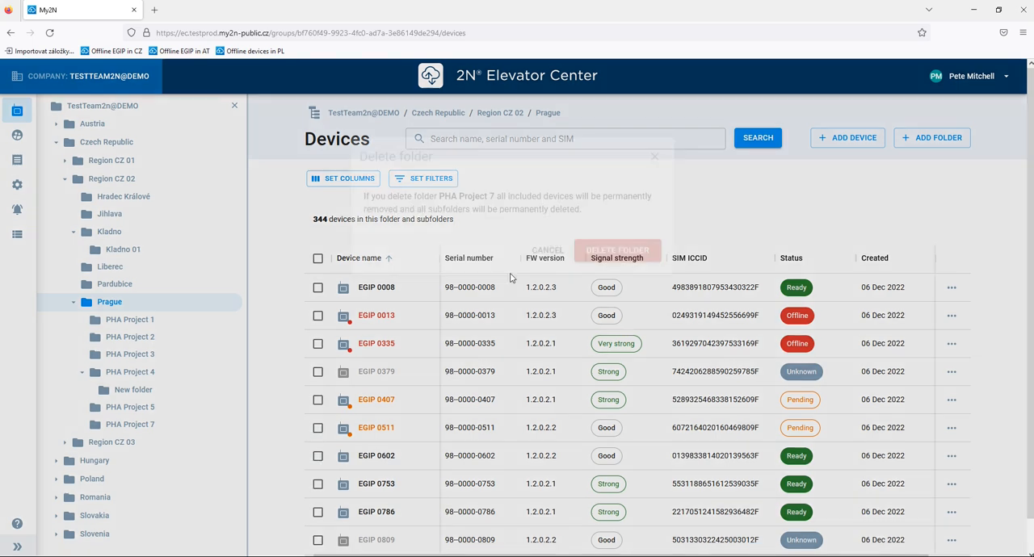
click(614, 257)
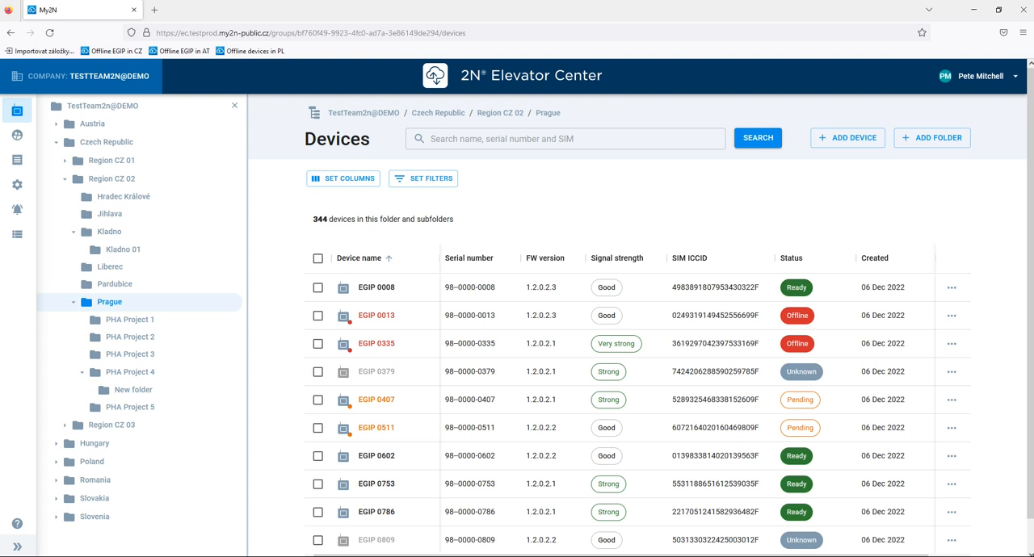
click(230, 232)
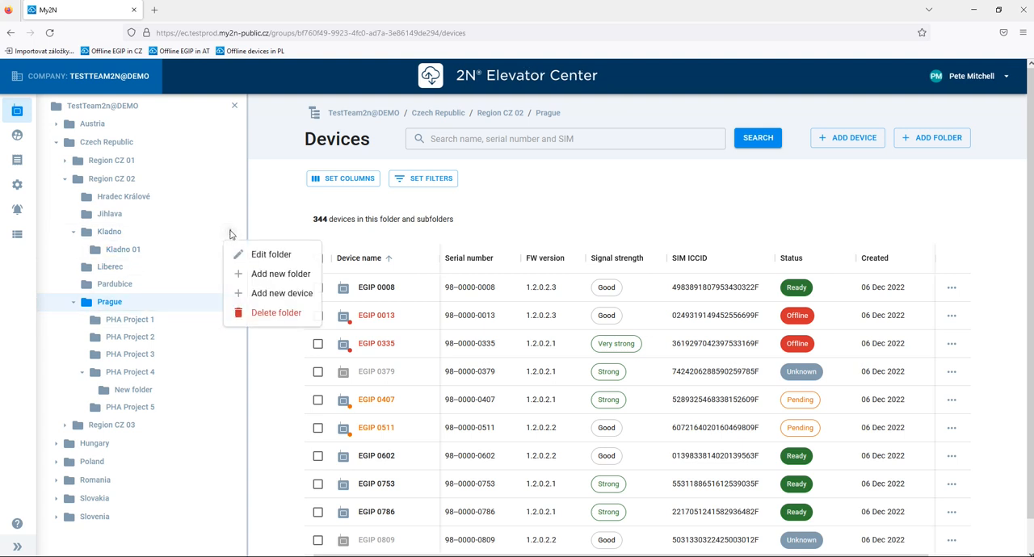
click(289, 297)
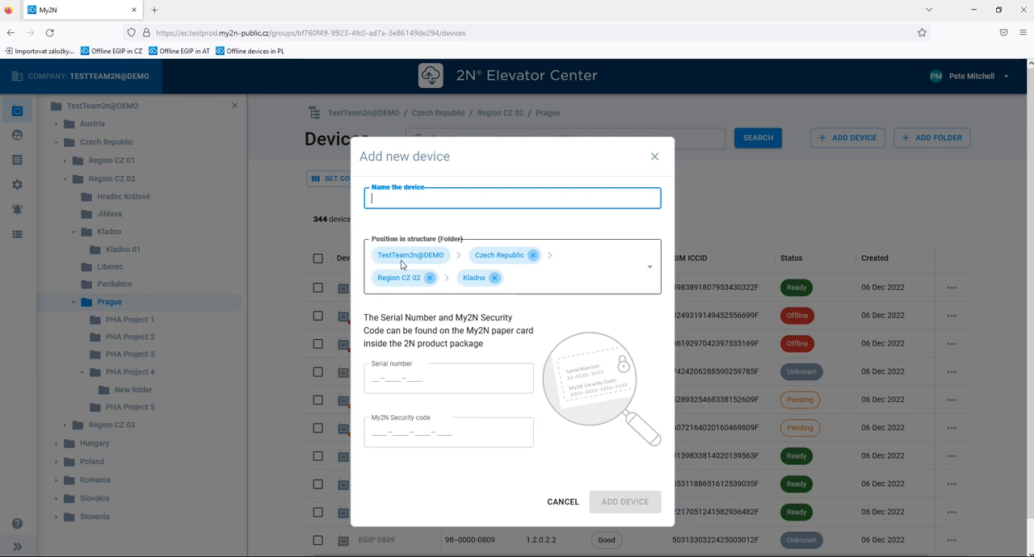
click(650, 159)
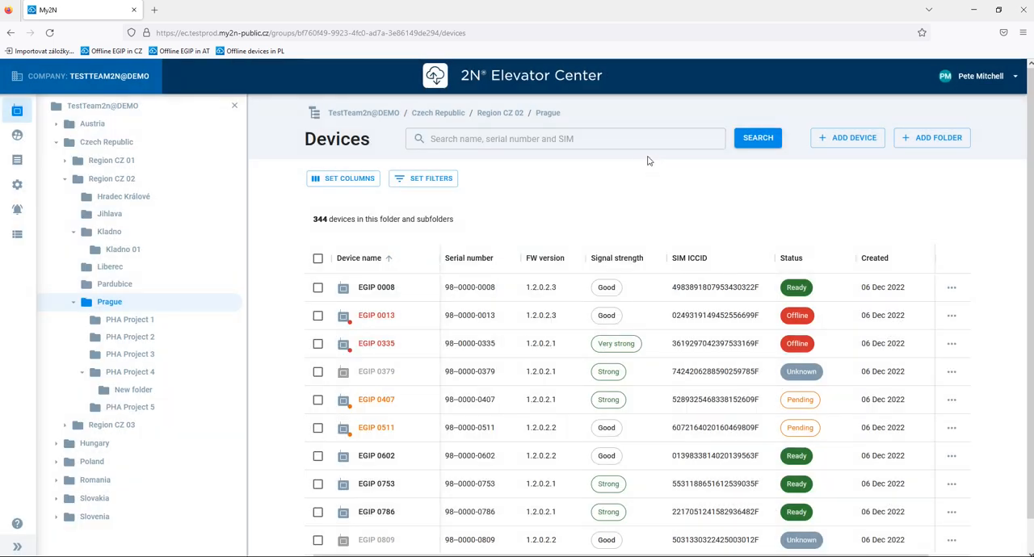
click(856, 138)
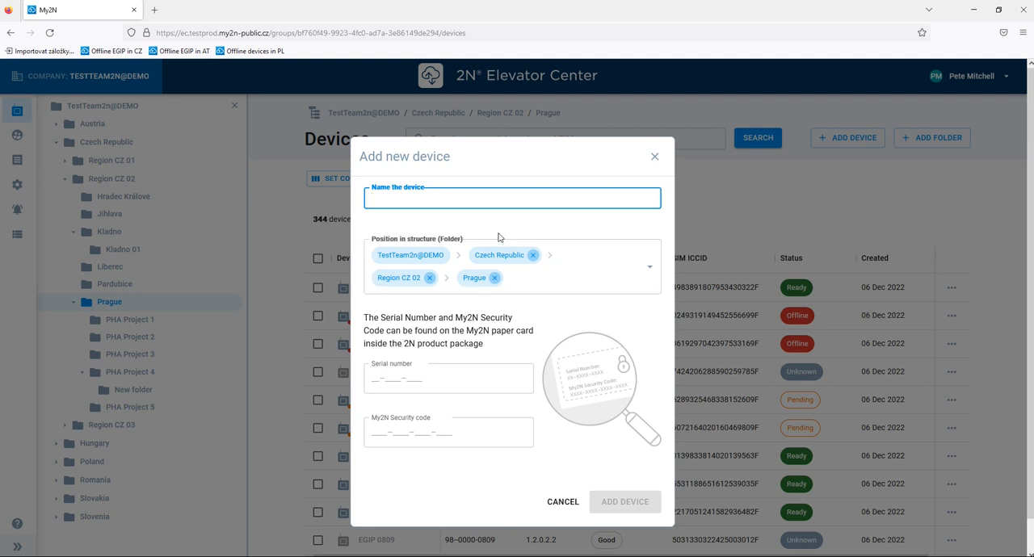
click(495, 279)
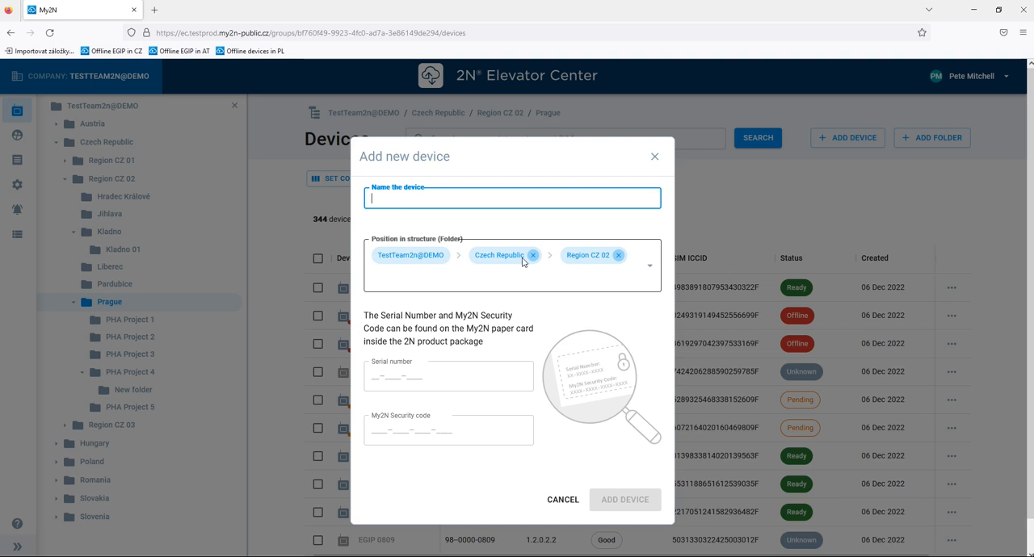
click(618, 257)
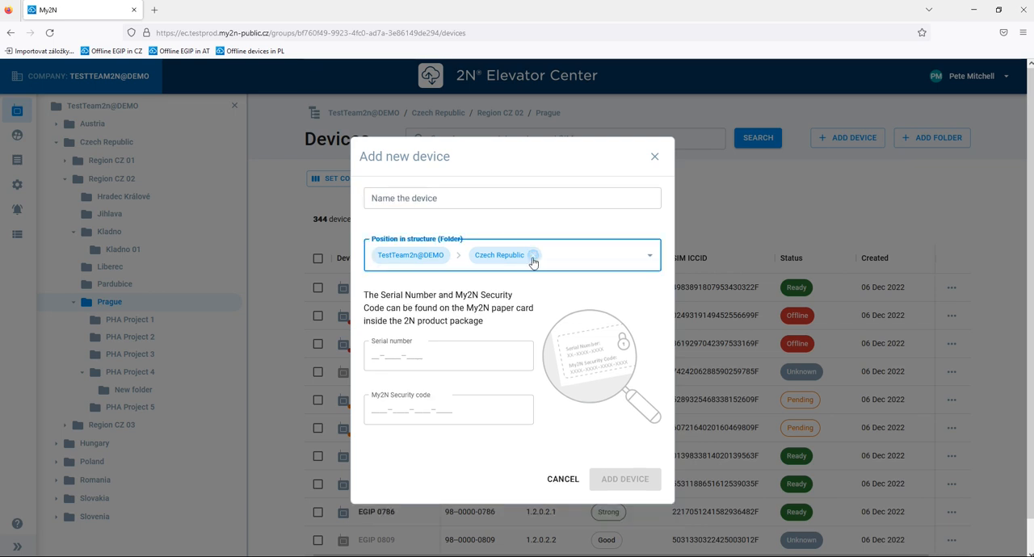
click(532, 255)
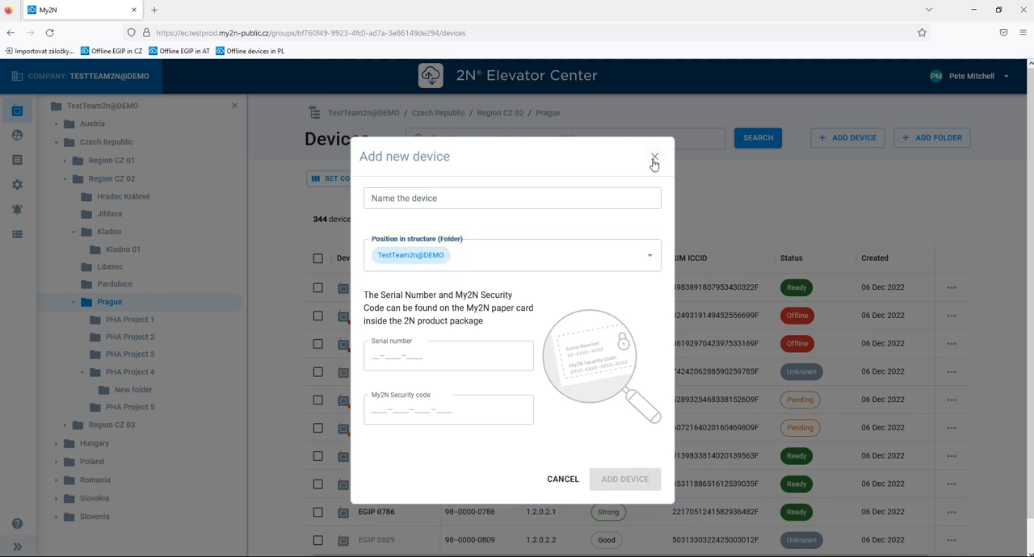
click(655, 157)
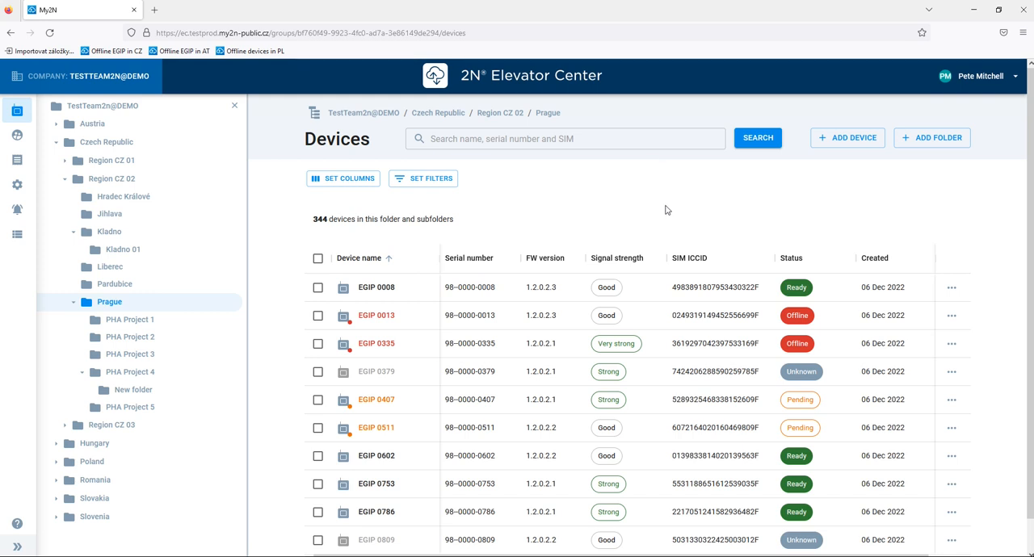
- Show every available column in the Prague device table, and finish by hiding all optional columns
scroll(574, 187, down, 1)
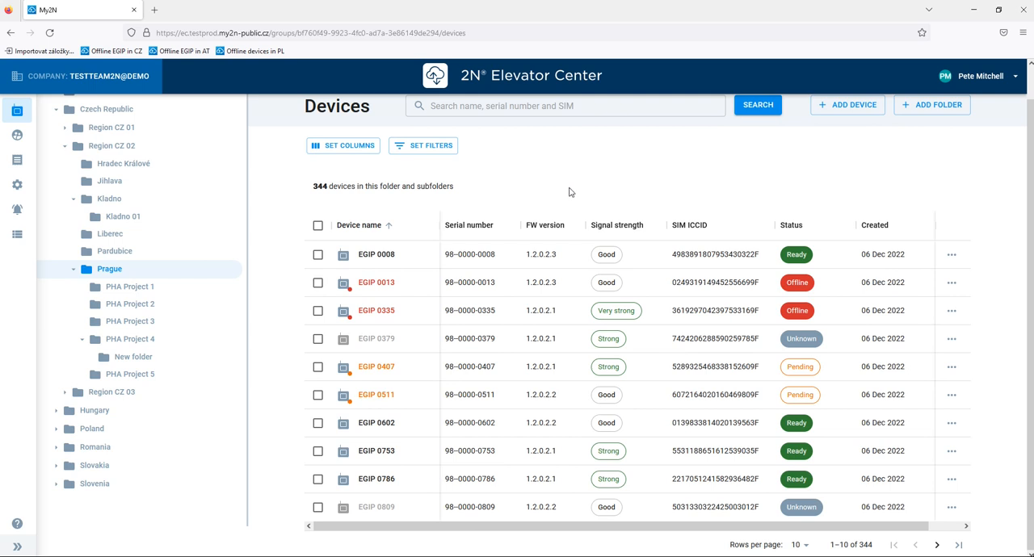
click(368, 150)
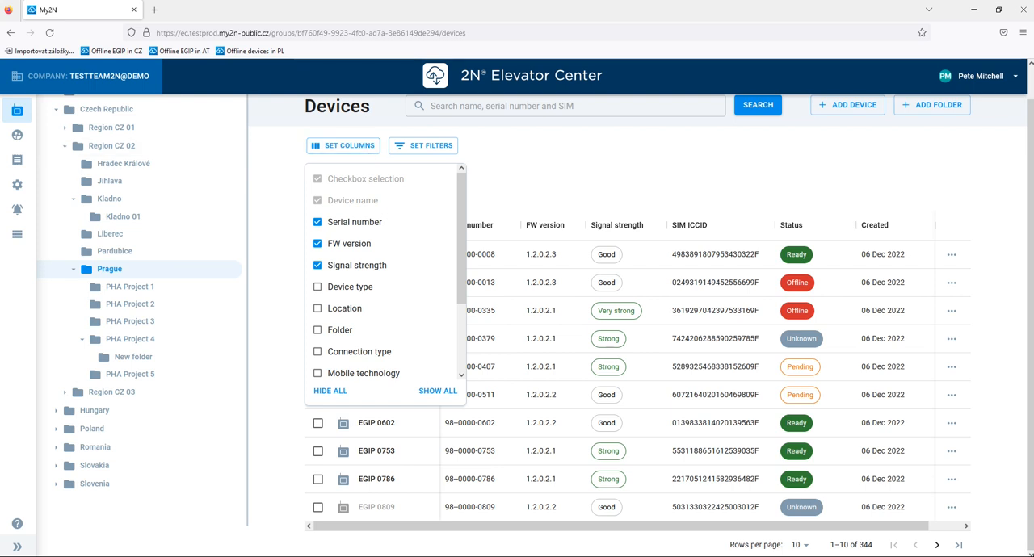
click(452, 393)
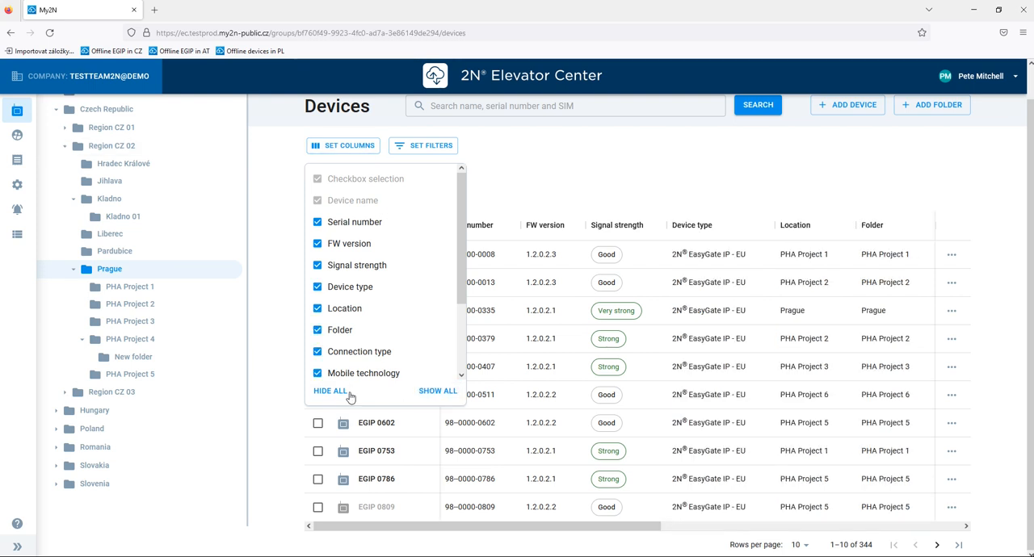
click(331, 392)
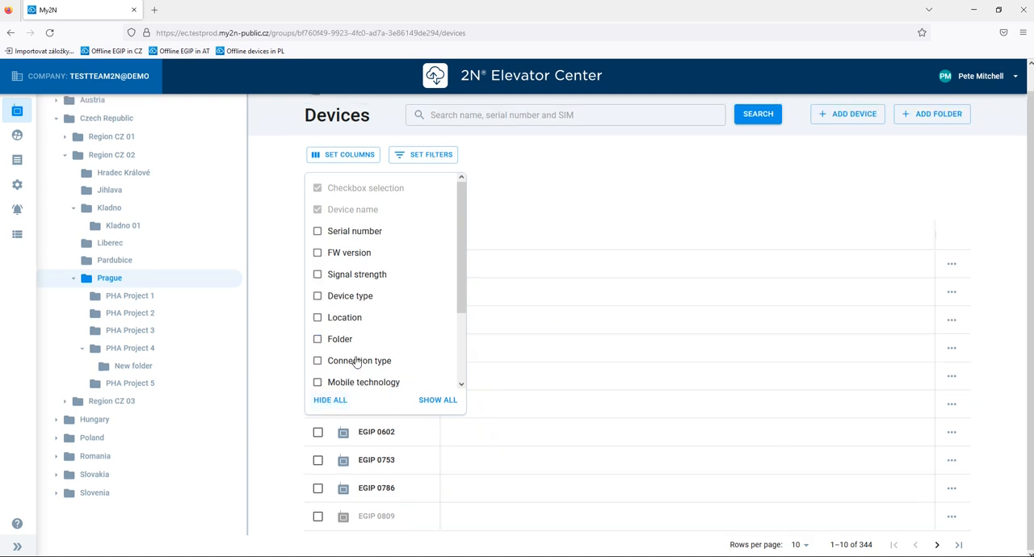
- Show the Serial number, FW version, Signal strength and Created columns in the Prague device table
click(317, 232)
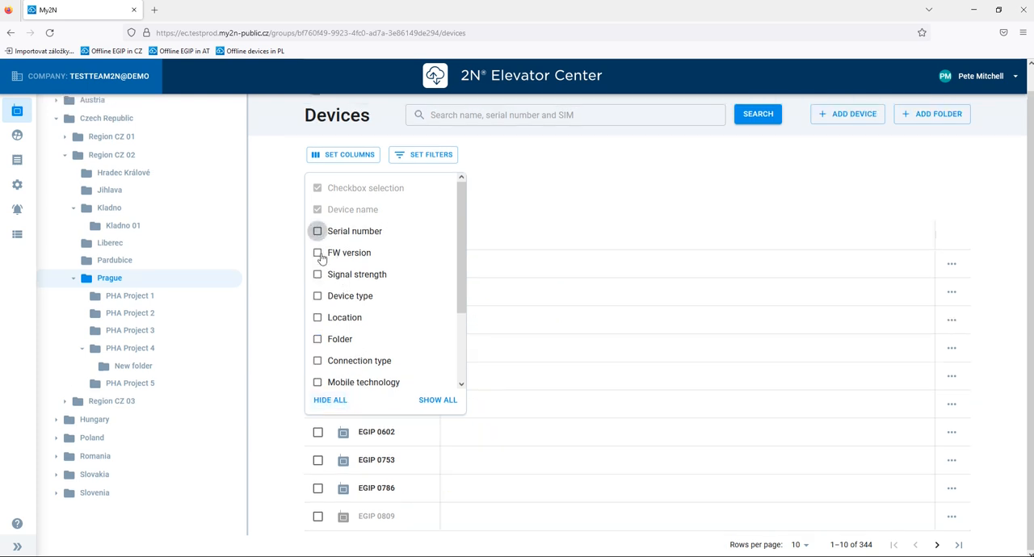
click(318, 253)
click(317, 275)
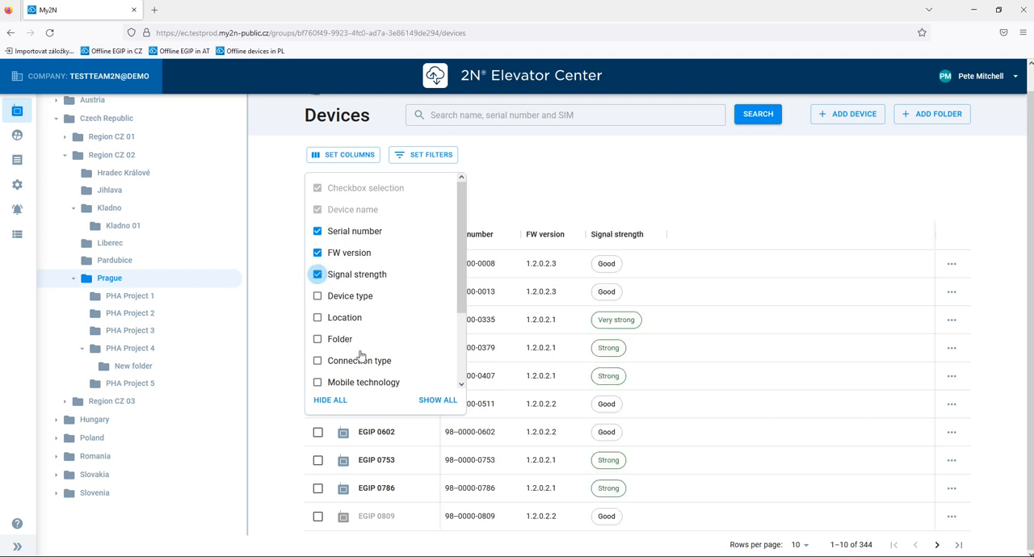
scroll(361, 356, down, 3)
click(317, 352)
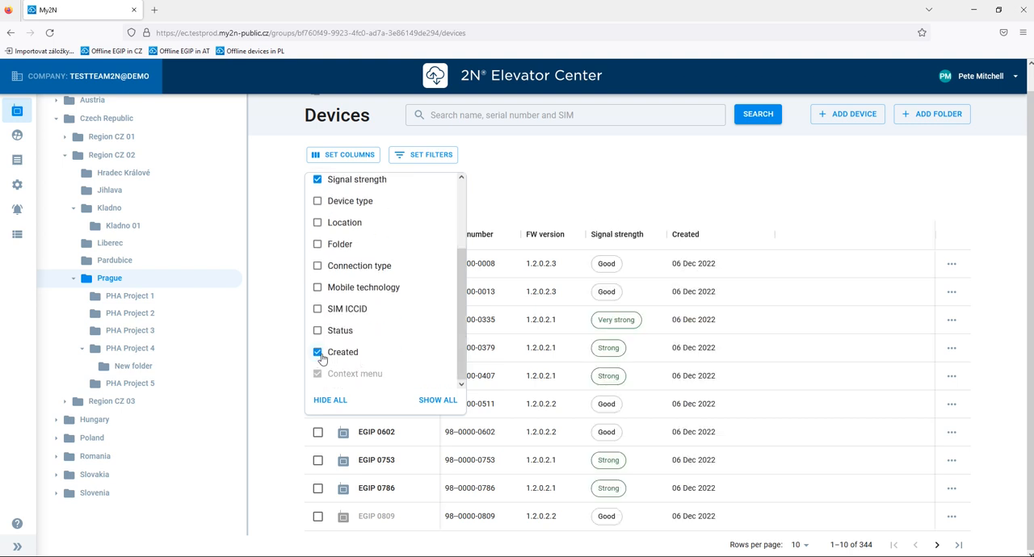
click(521, 196)
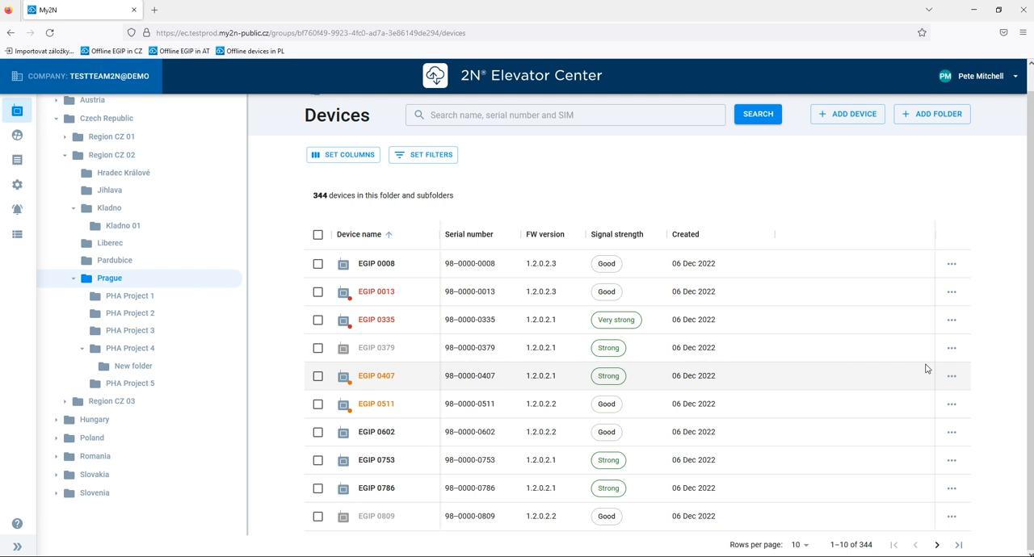
- Add the Status column to the Prague device table
click(357, 157)
scroll(324, 347, down, 3)
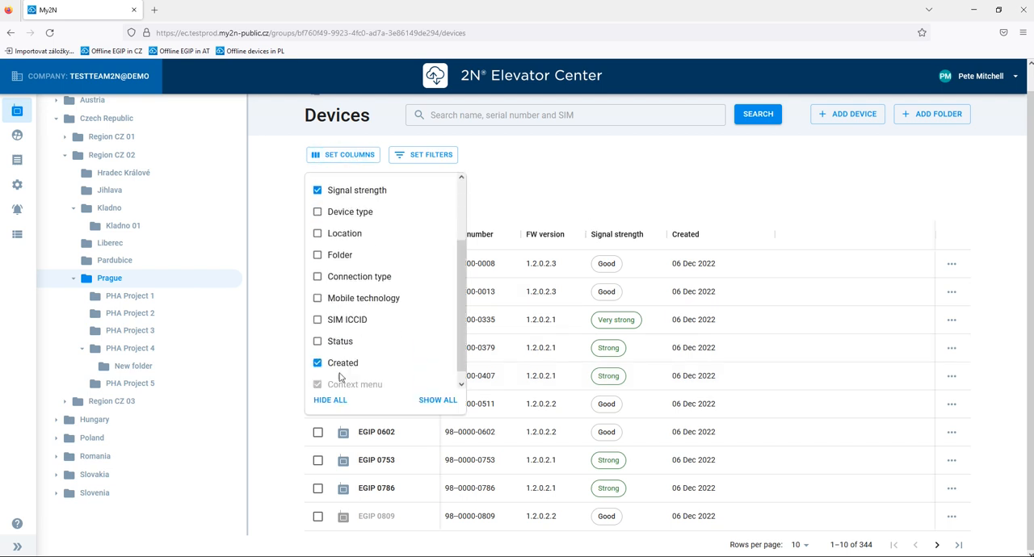
click(317, 330)
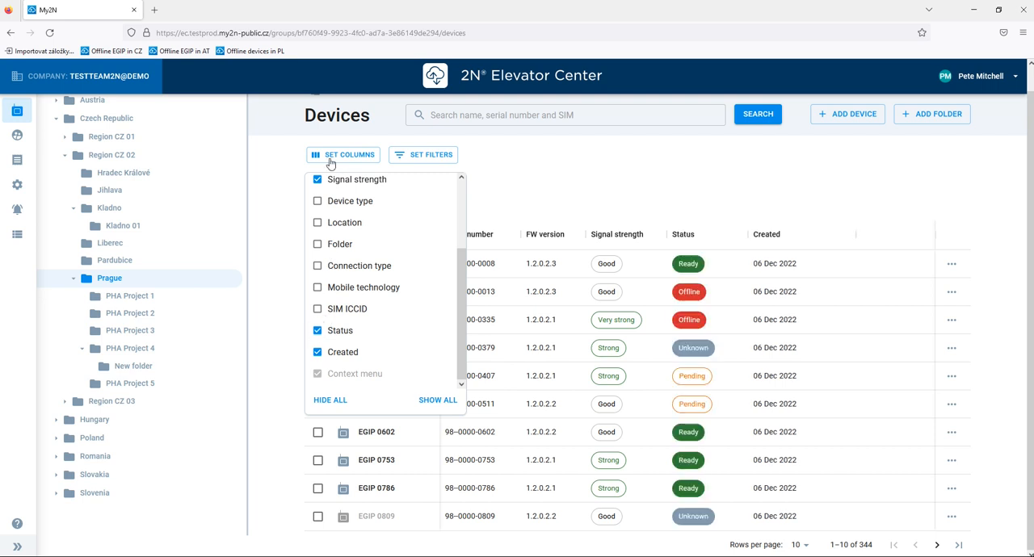
- Reorder the table so Status and Signal strength directly follow Device name, and slightly widen the Signal strength column
click(692, 235)
drag(692, 234, 479, 234)
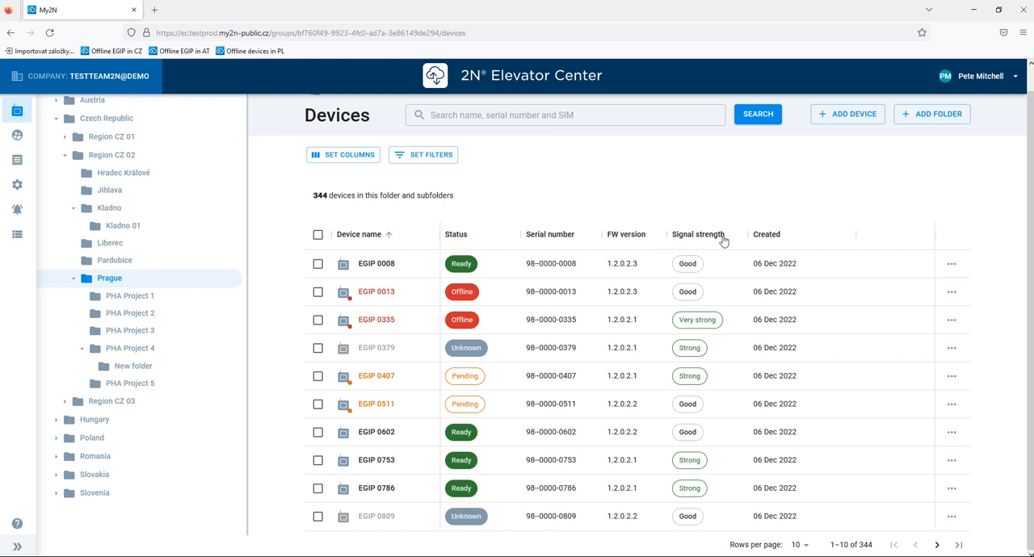
drag(719, 236, 556, 237)
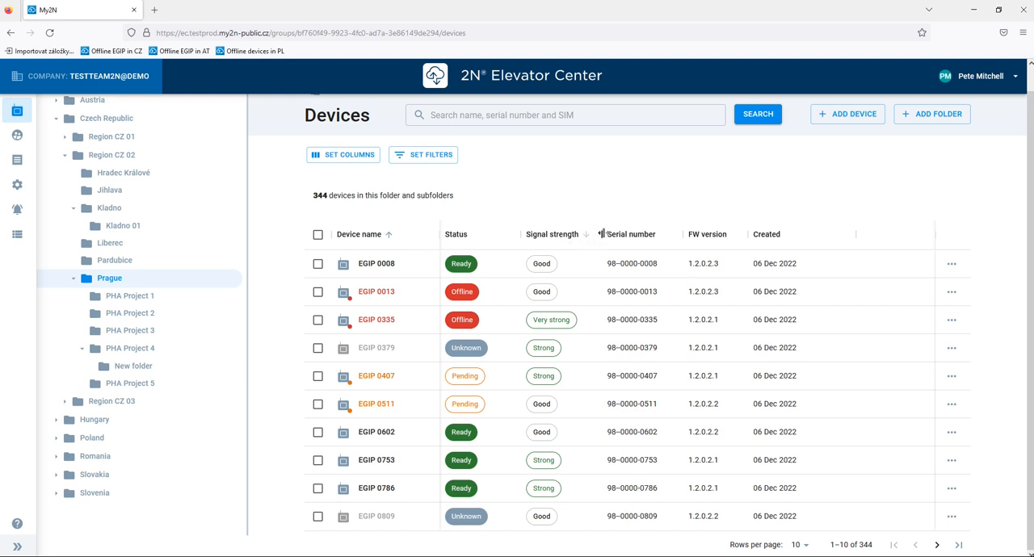
mouse_move(601, 234)
mouse_down()
mouse_move(668, 235)
mouse_move(610, 235)
mouse_up()
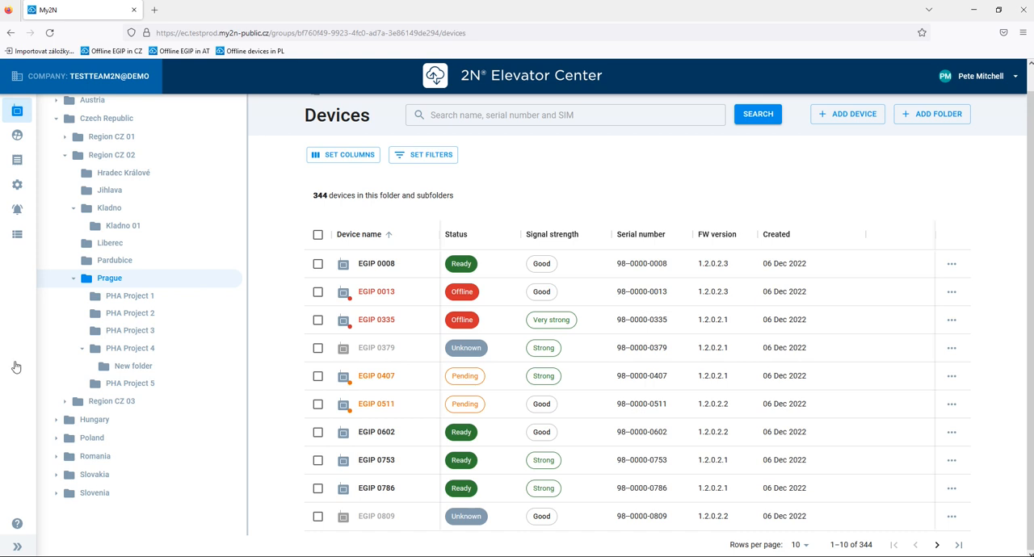
- Keep 10 rows per page, page forward through the Prague devices, and return to the first page
click(800, 546)
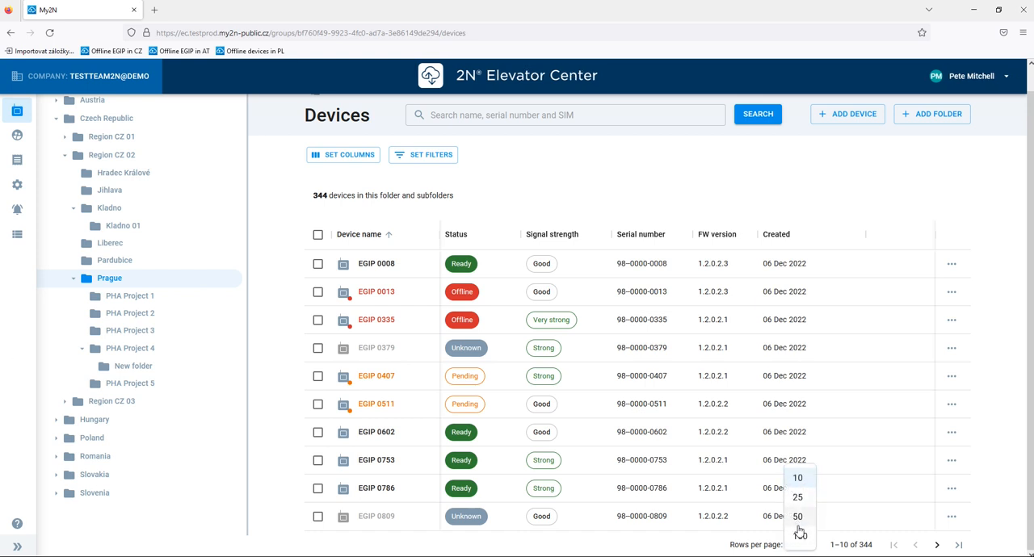
click(798, 485)
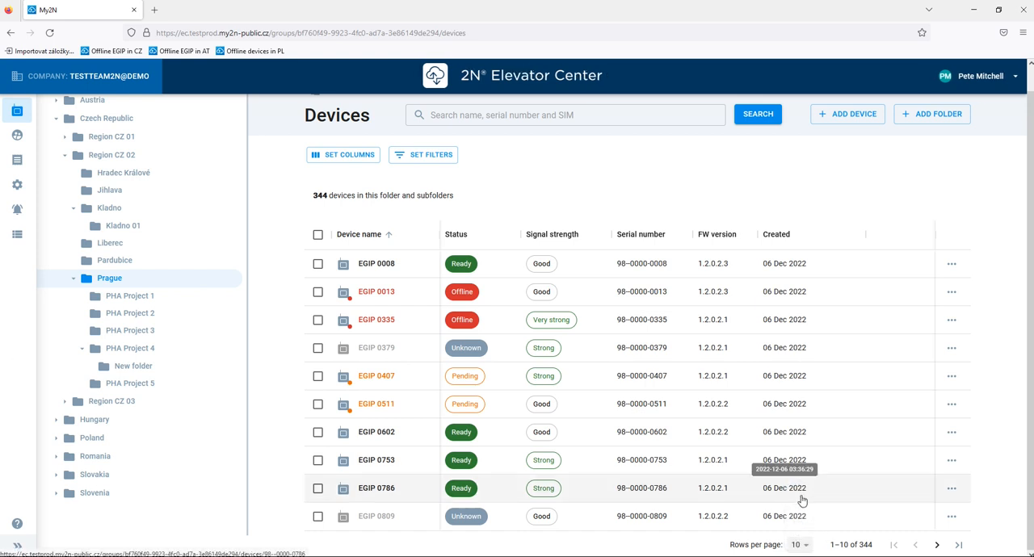
click(937, 545)
click(937, 545)
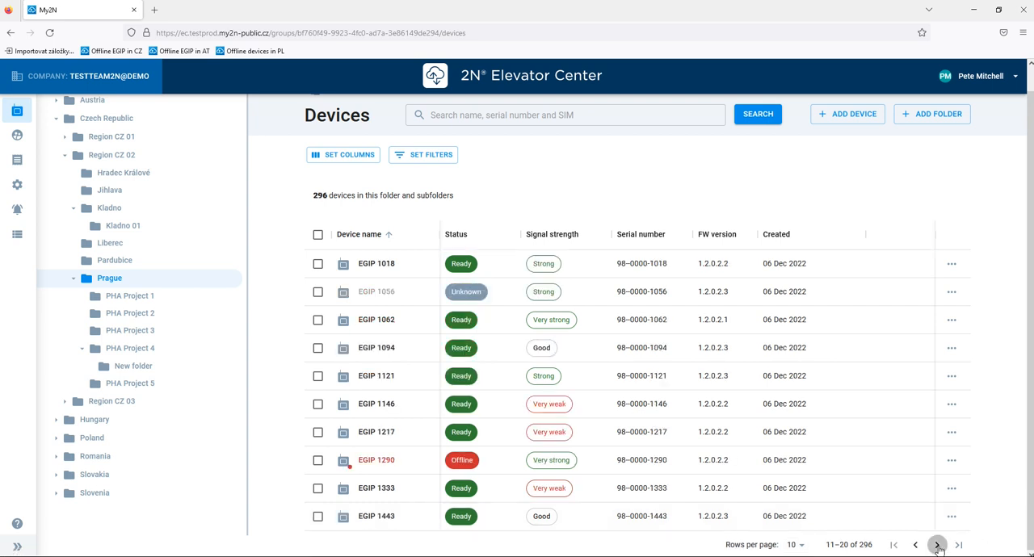
click(893, 547)
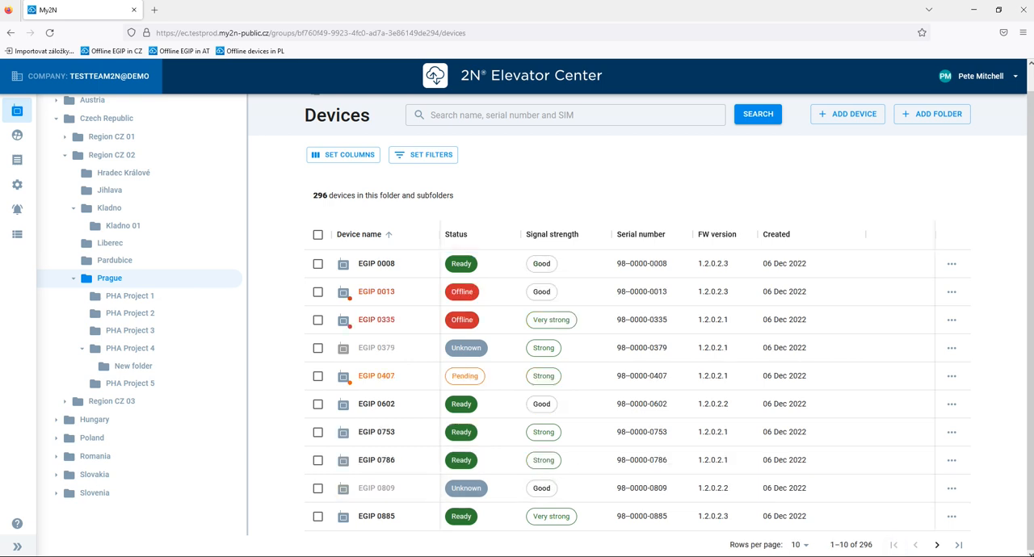
- Search the devices in the Czech Republic folder for "02" and clear the search
click(104, 123)
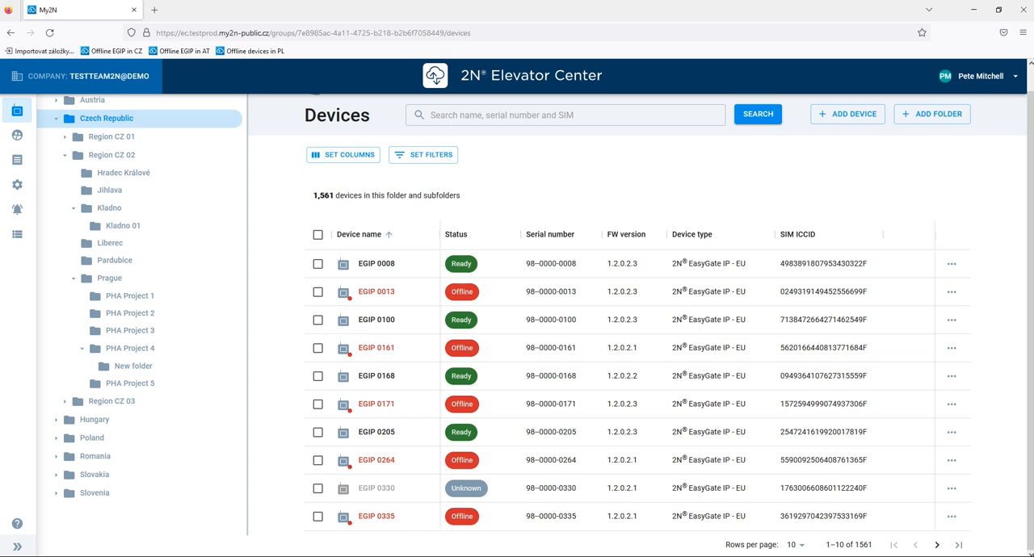
click(554, 113)
text(0)
click(758, 116)
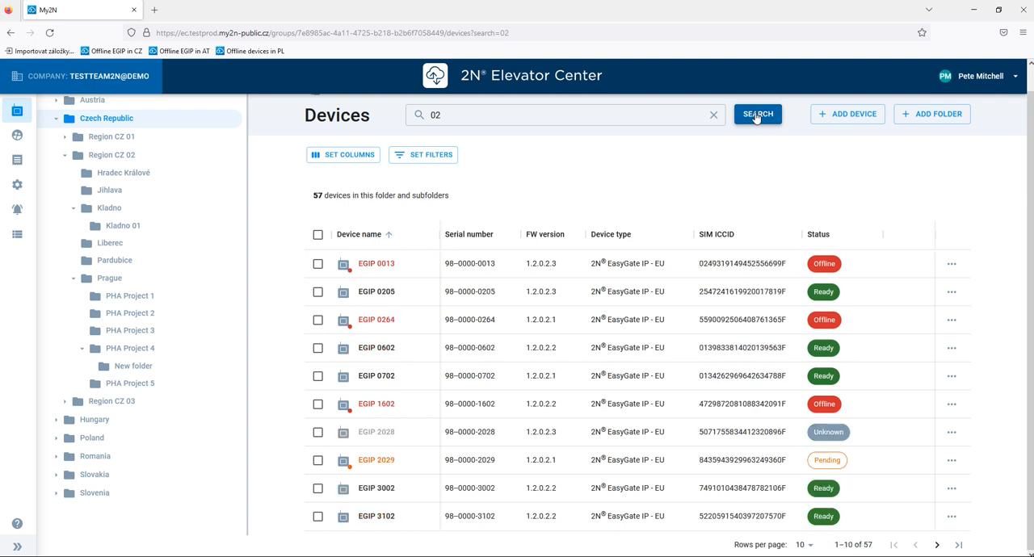
click(714, 117)
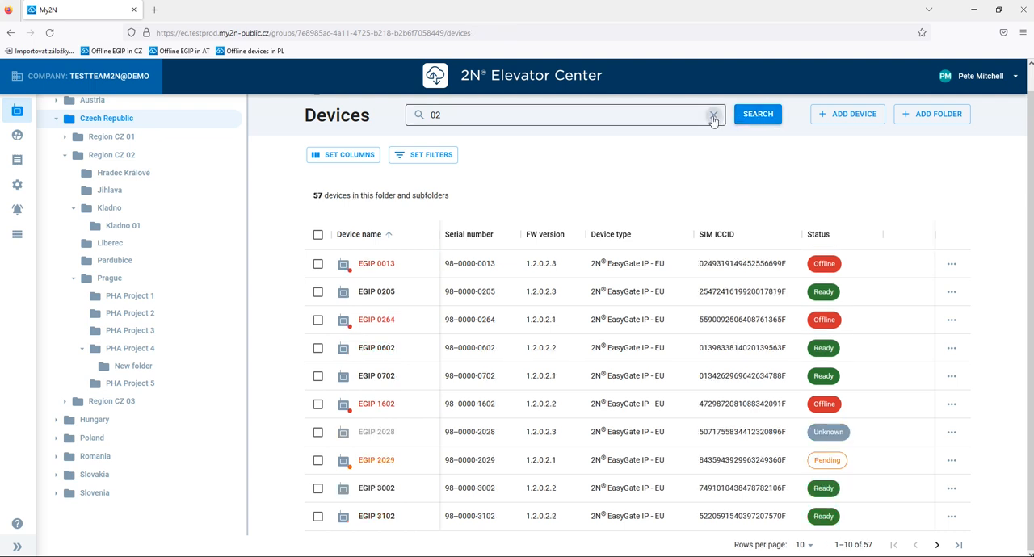
- Set a Device type filter to EasyGate IP - all for the Czech Republic devices
click(431, 157)
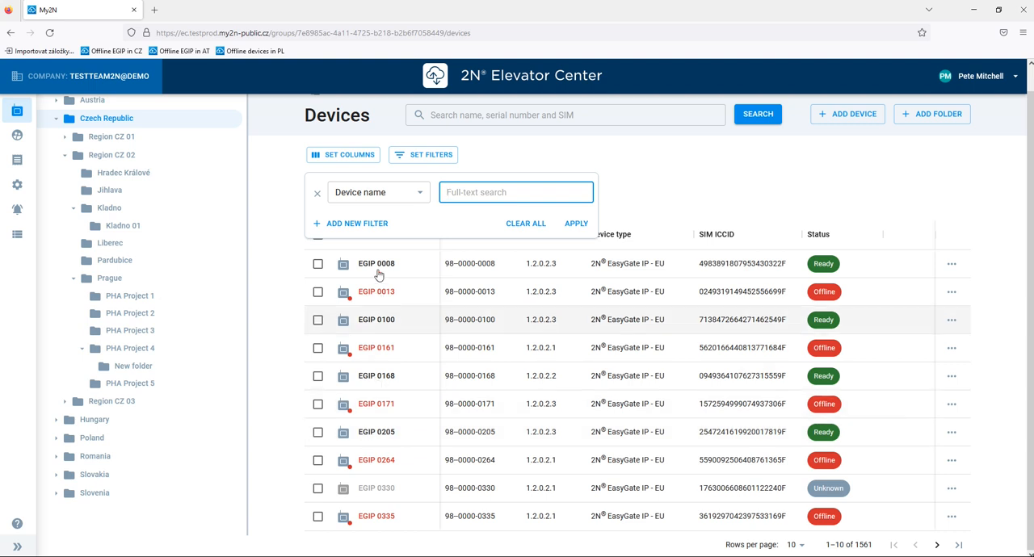
click(414, 194)
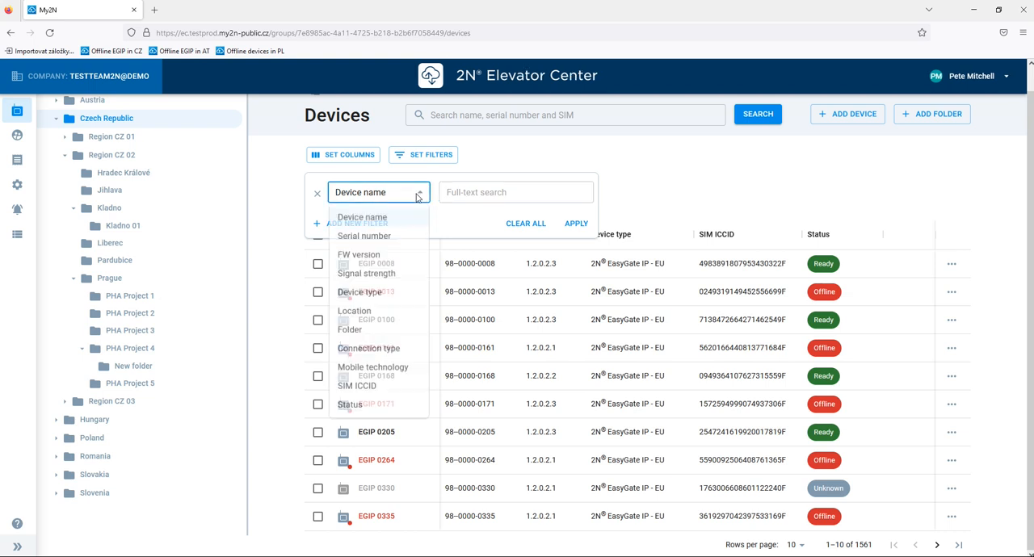
click(387, 299)
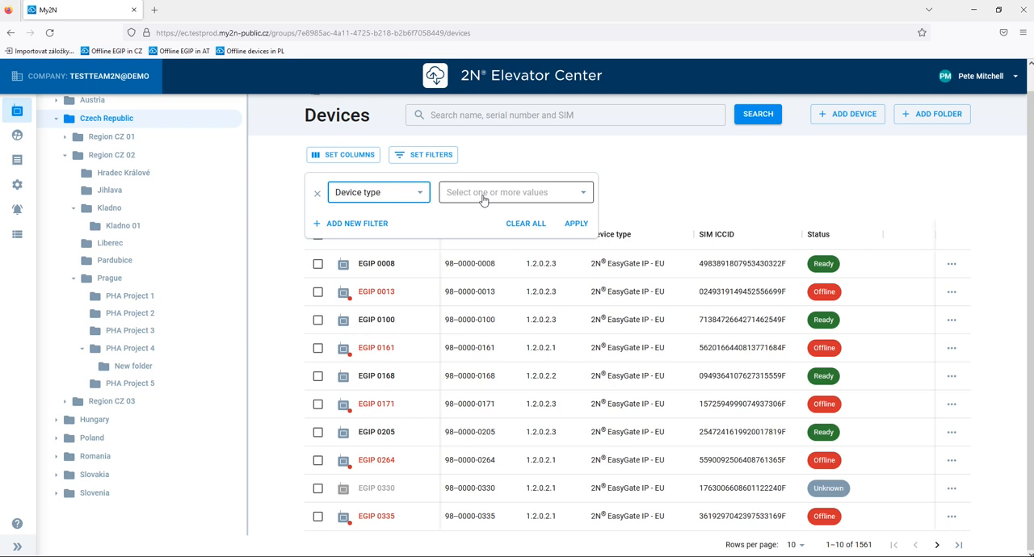
click(485, 196)
click(495, 218)
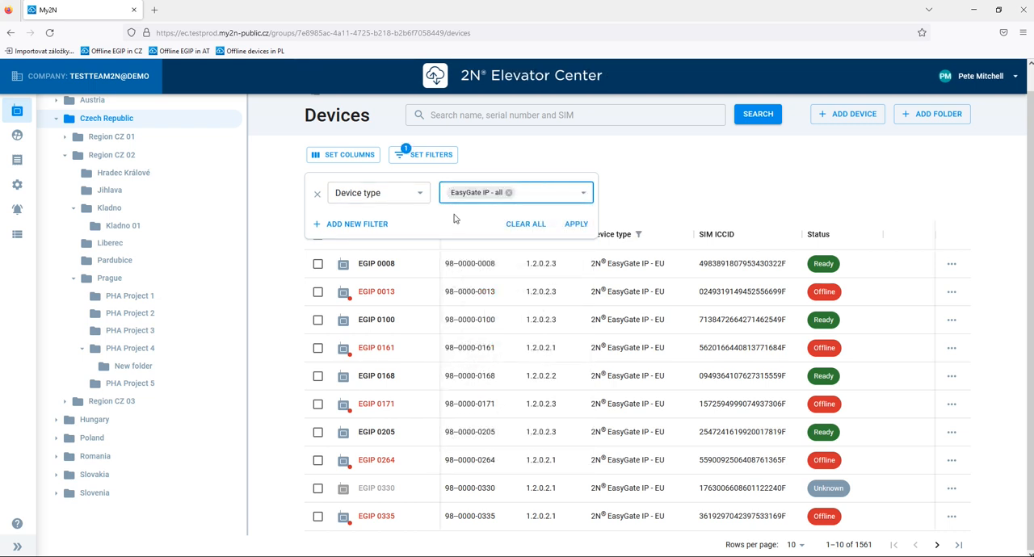
- Add a second filter for FW version 1.2.0.2.3 and apply both filters
click(388, 224)
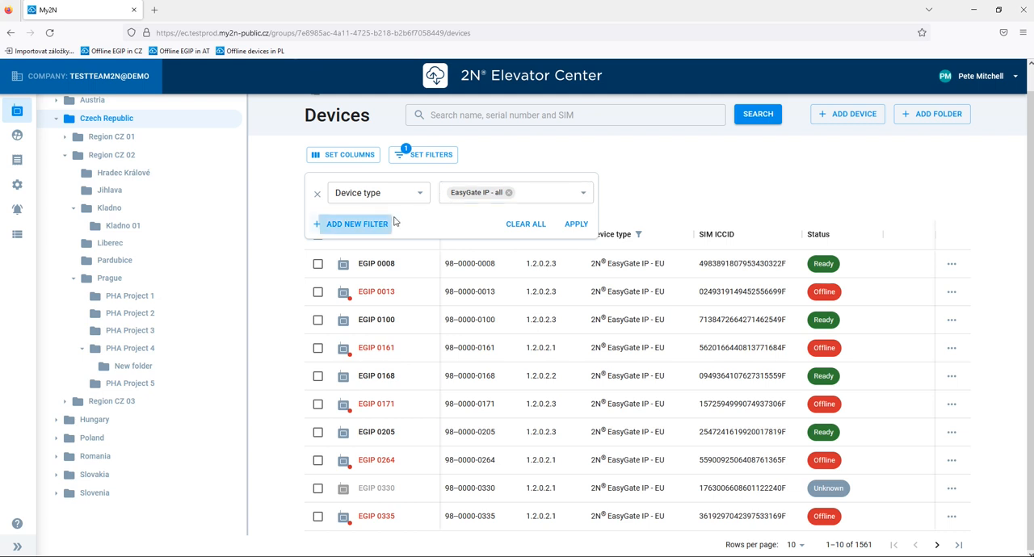
click(404, 240)
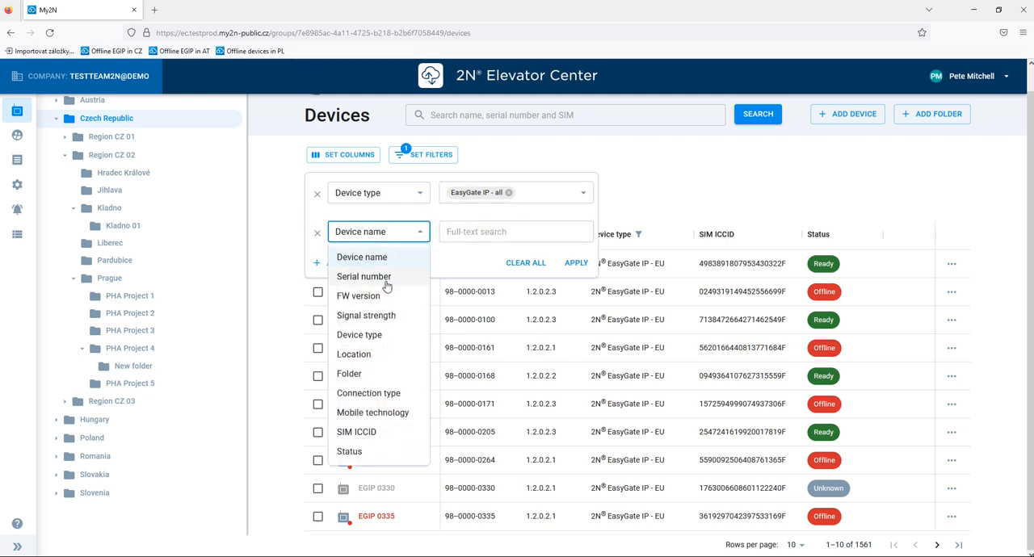
click(373, 295)
text(1.2.0.2.3)
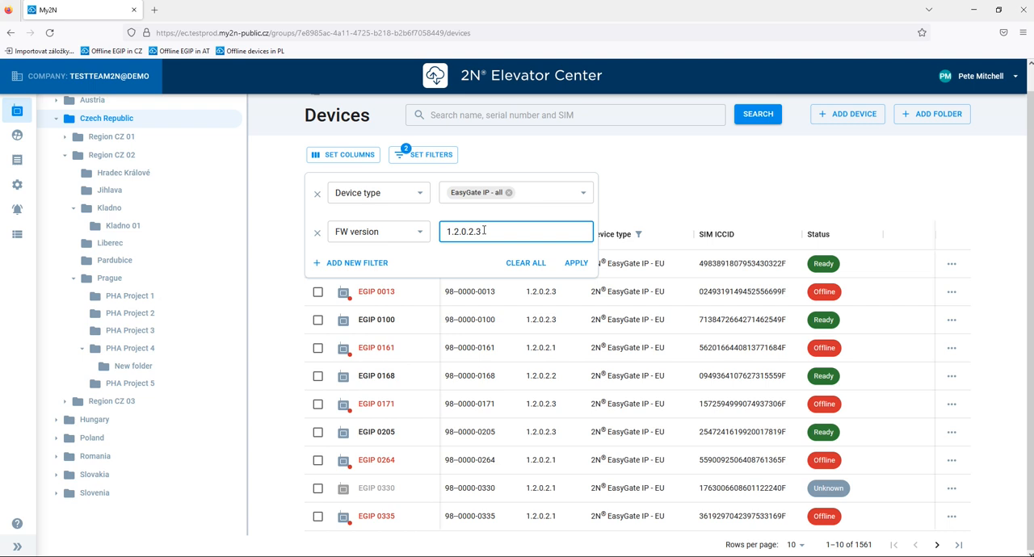
click(579, 265)
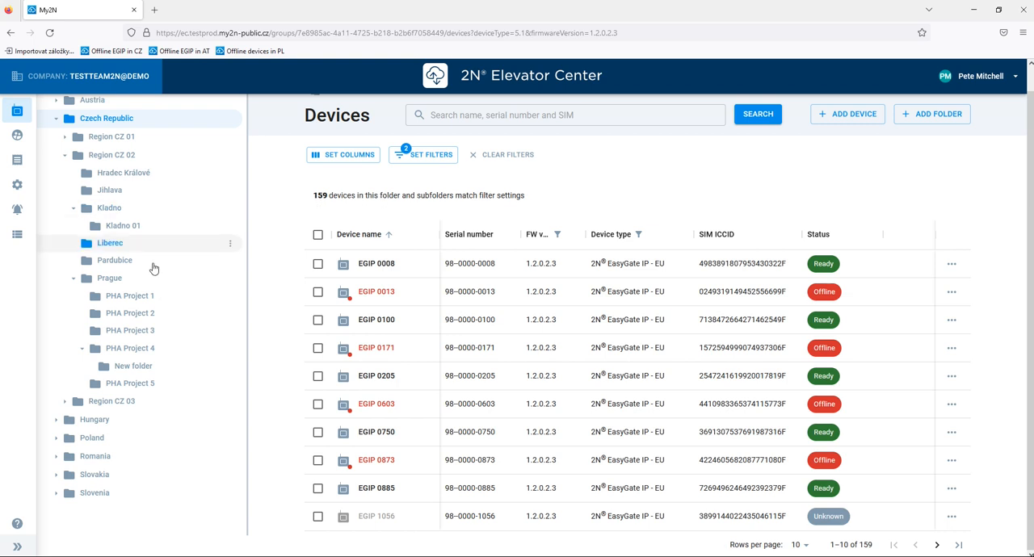
- View the filtered device lists of the Prague, Poland and Austria folders in turn
click(114, 285)
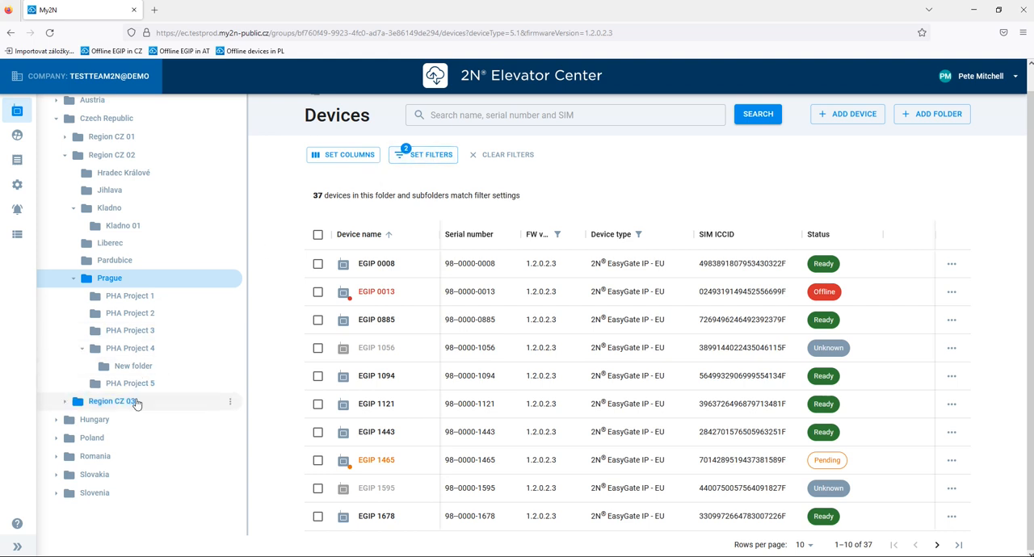
click(94, 443)
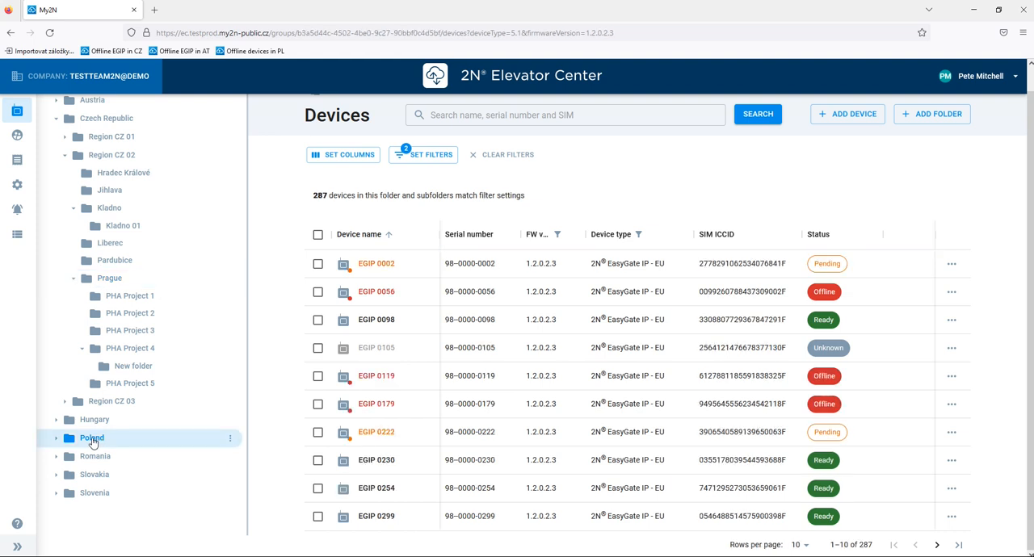
click(93, 102)
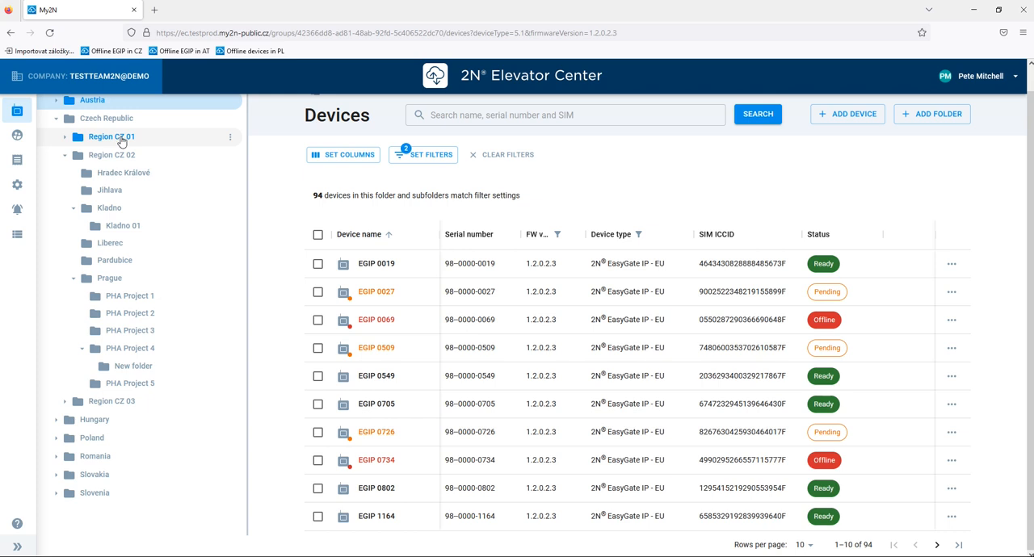
- Clear the device filters and display the devices of the Czech Republic folder
click(509, 158)
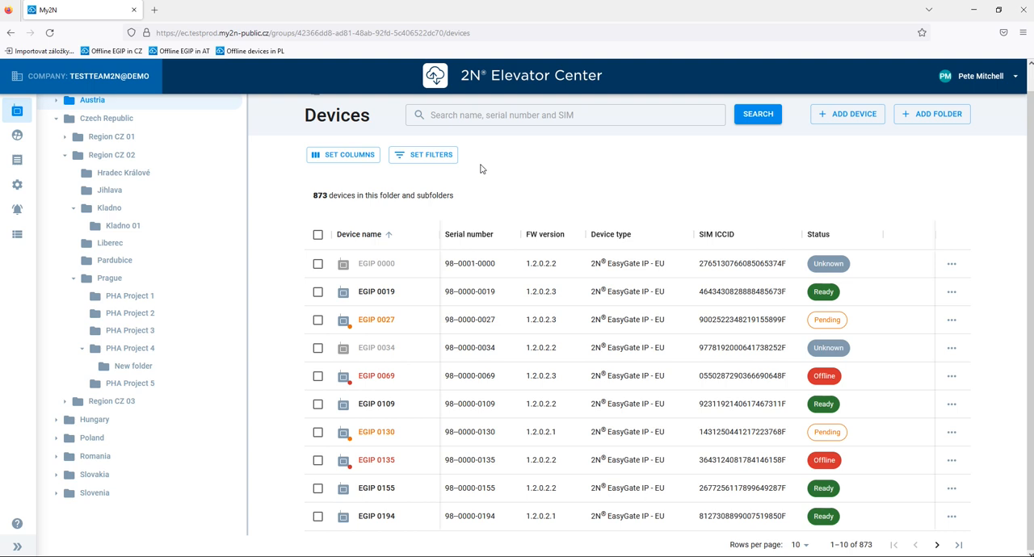
scroll(154, 206, up, 2)
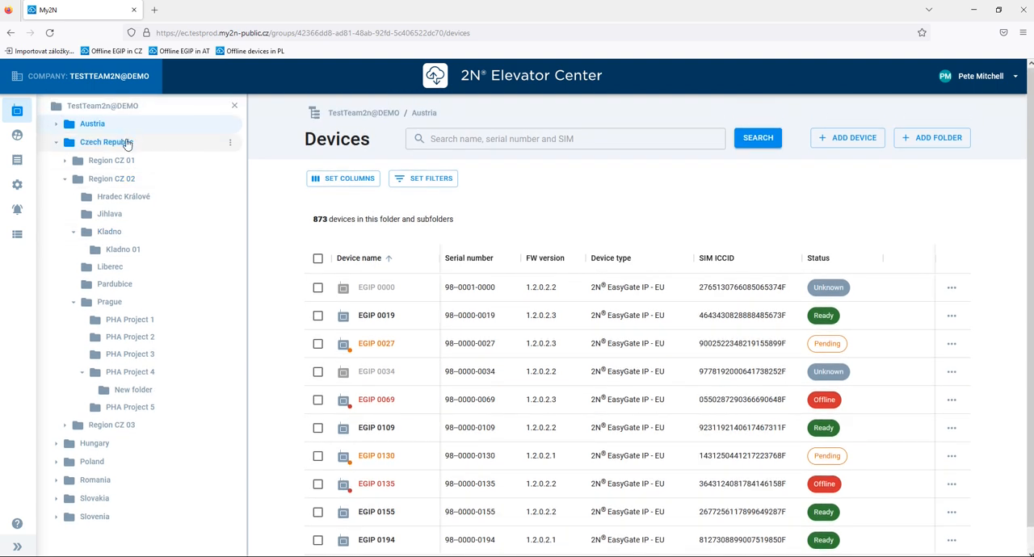
click(127, 143)
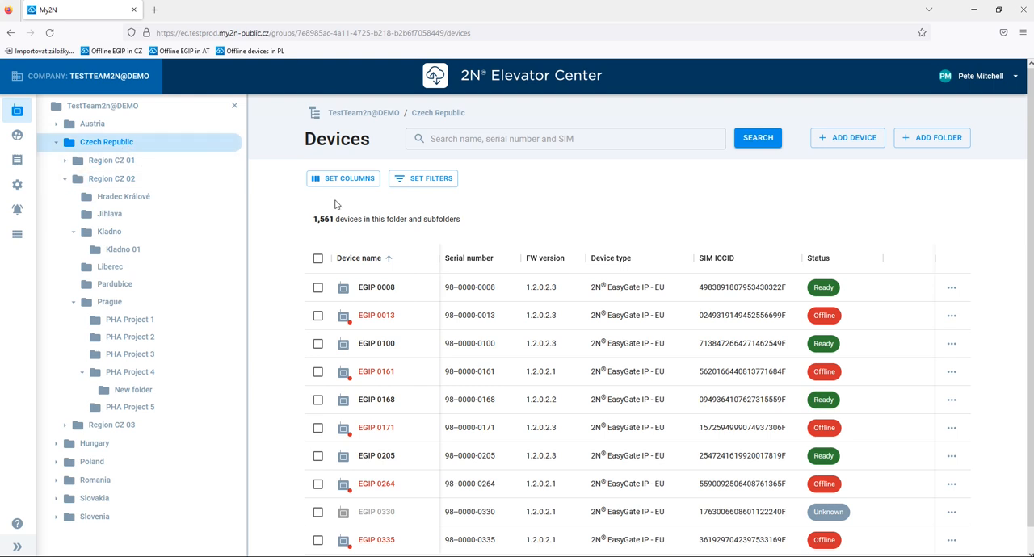
- Set up a Device type filter with the value EasyGate IP - all for the Czech Republic folder
click(431, 183)
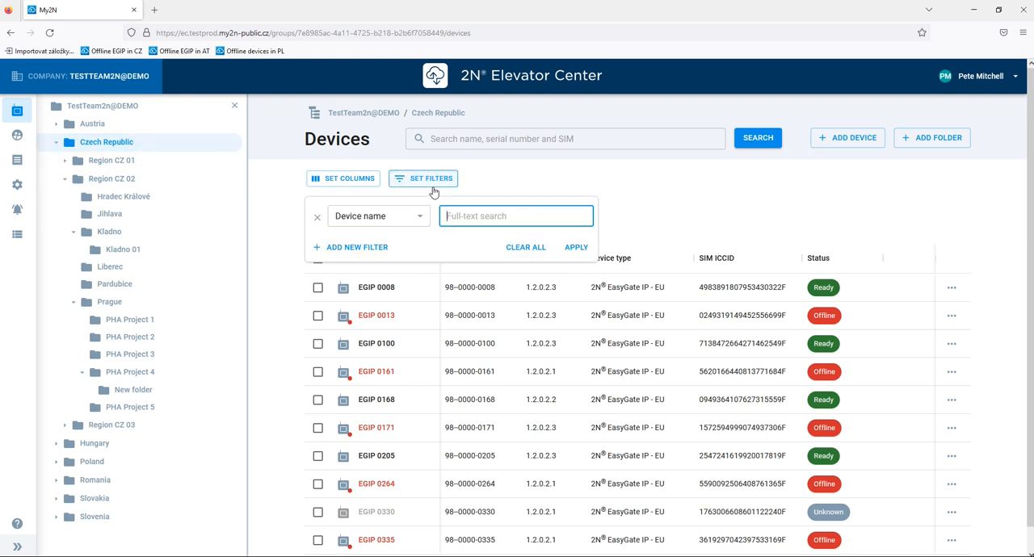
click(378, 217)
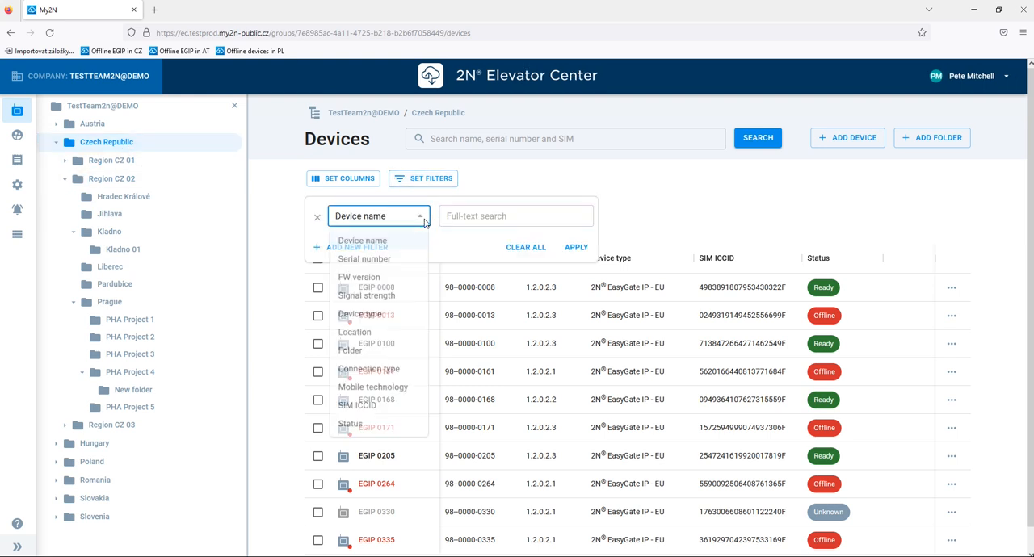
click(388, 319)
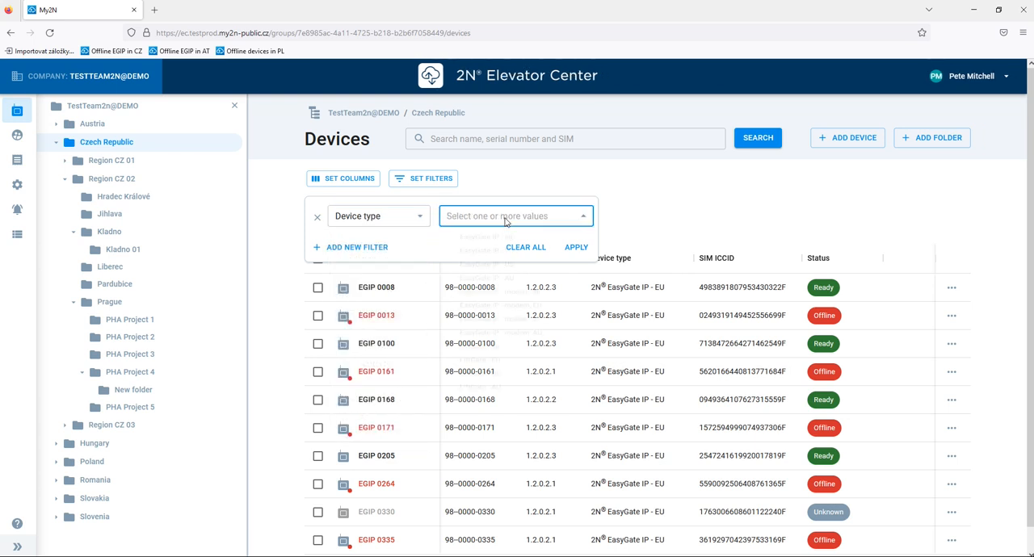
click(477, 239)
click(406, 248)
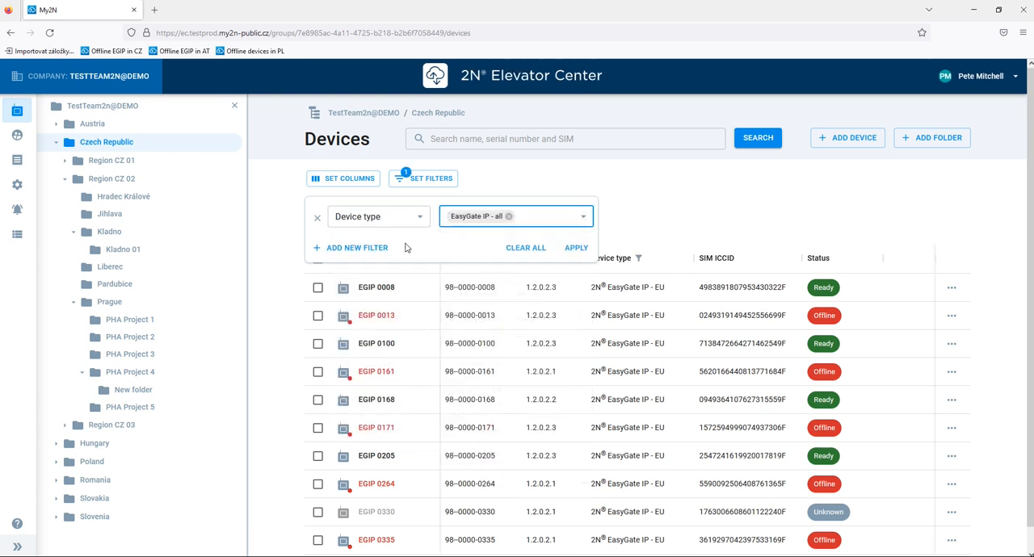
- Add a Status filter with the values Offline and Unverified, and apply both filters to the device list
click(385, 250)
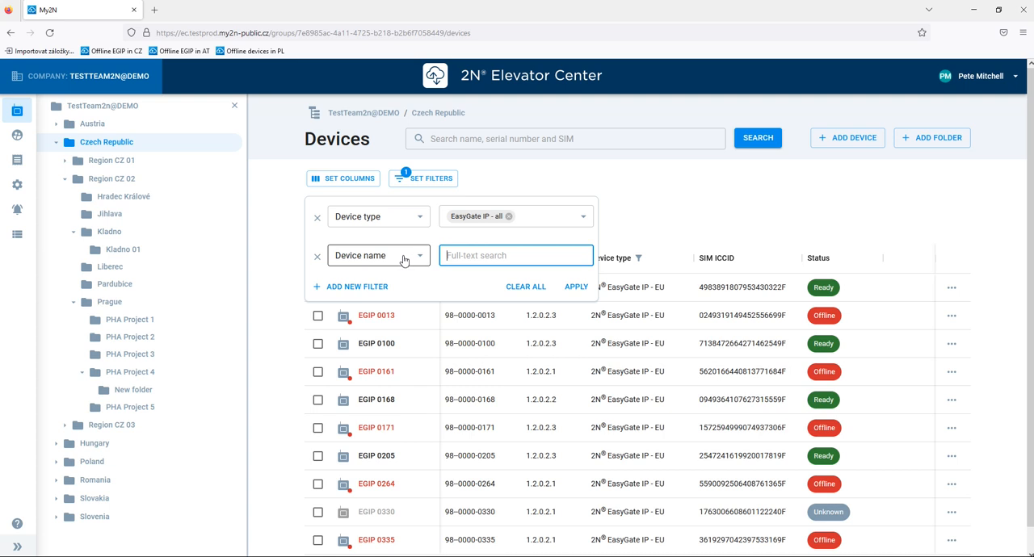
click(402, 256)
click(352, 475)
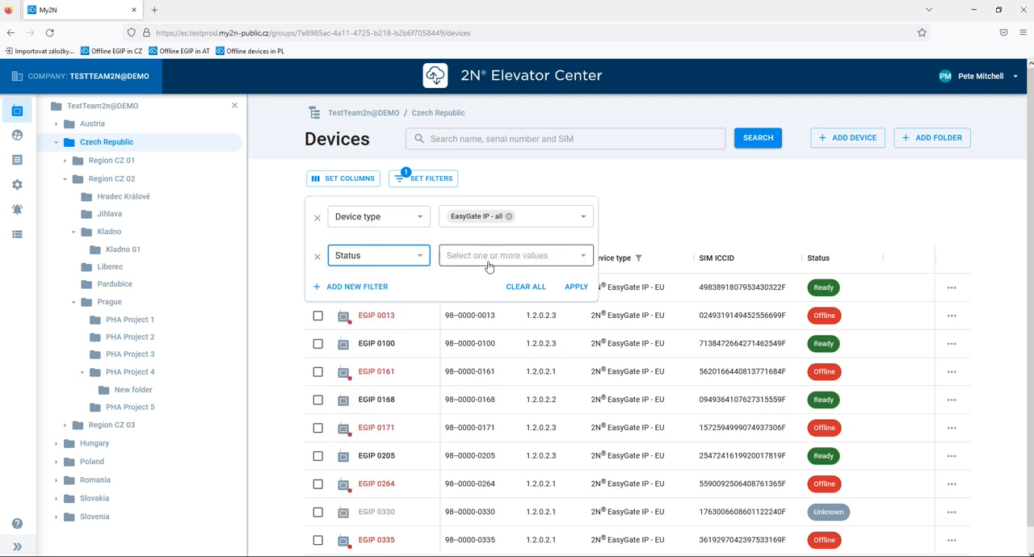
click(493, 257)
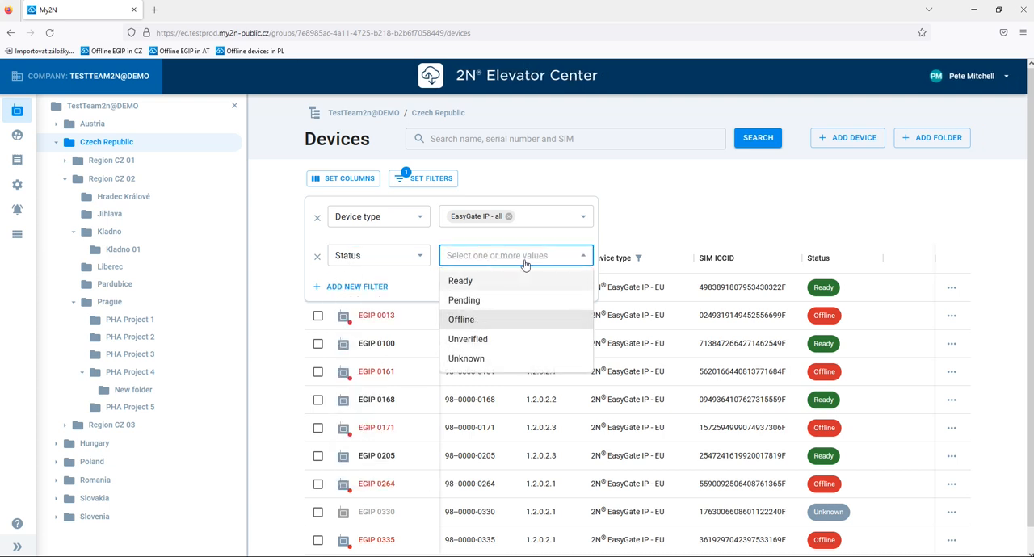
click(485, 320)
click(484, 339)
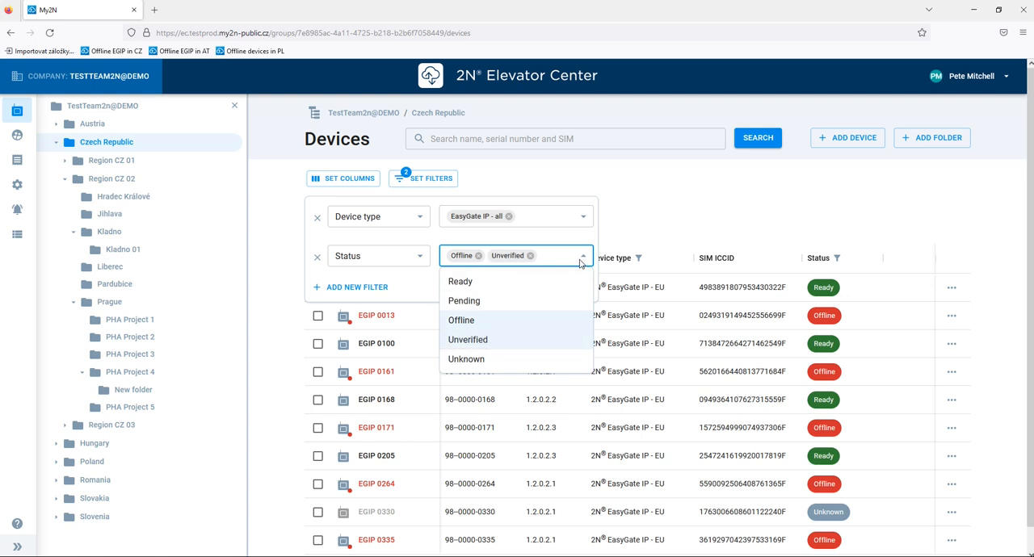
click(583, 256)
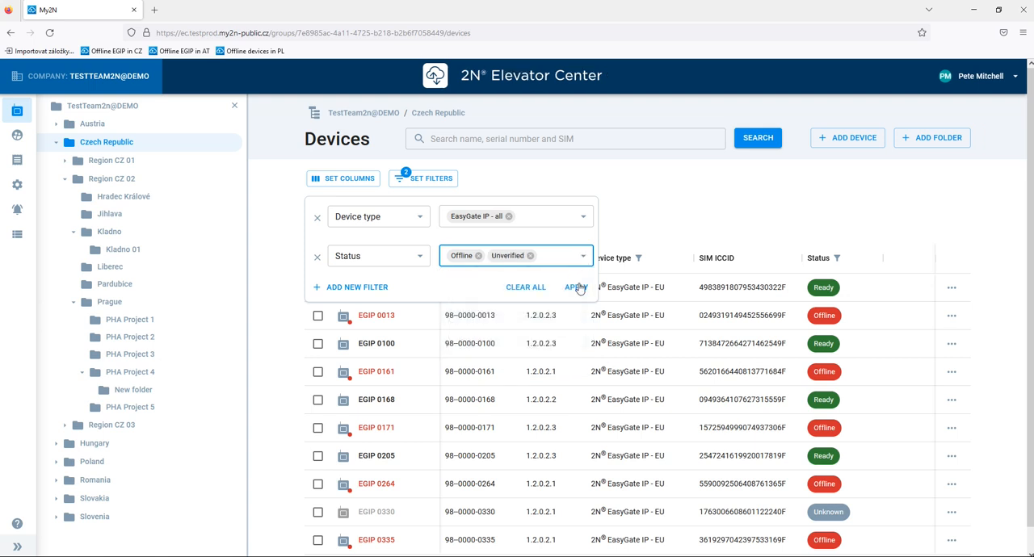
click(577, 288)
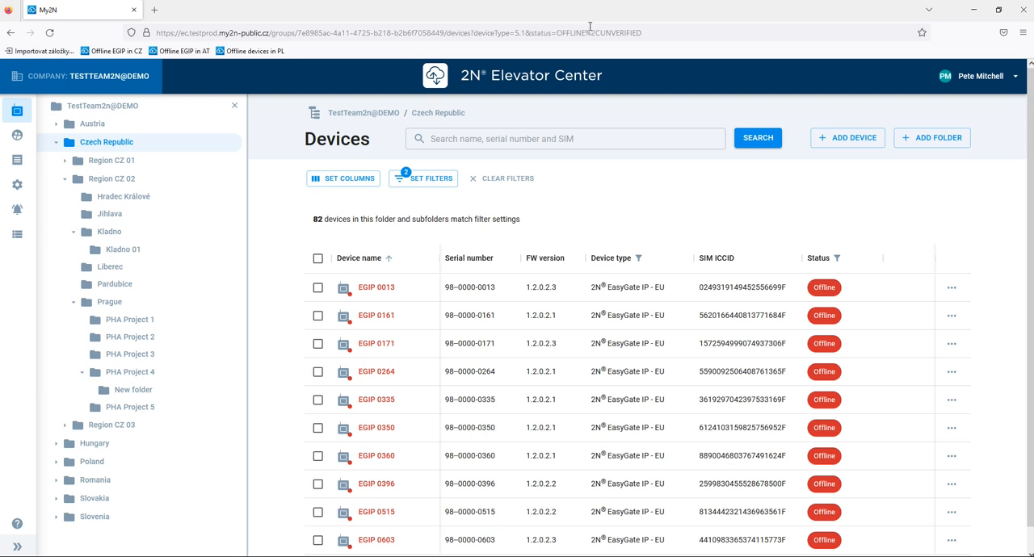
- Clear the filters and open the bookmarked lists Offline EGIP in CZ, Offline EGIP in AT and Offline devices in PL in turn
click(496, 183)
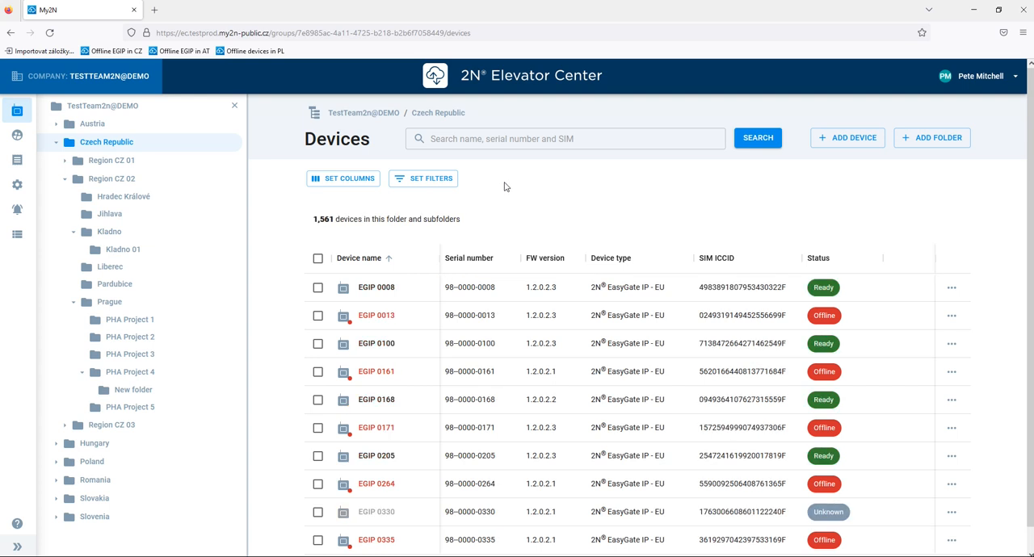
click(121, 53)
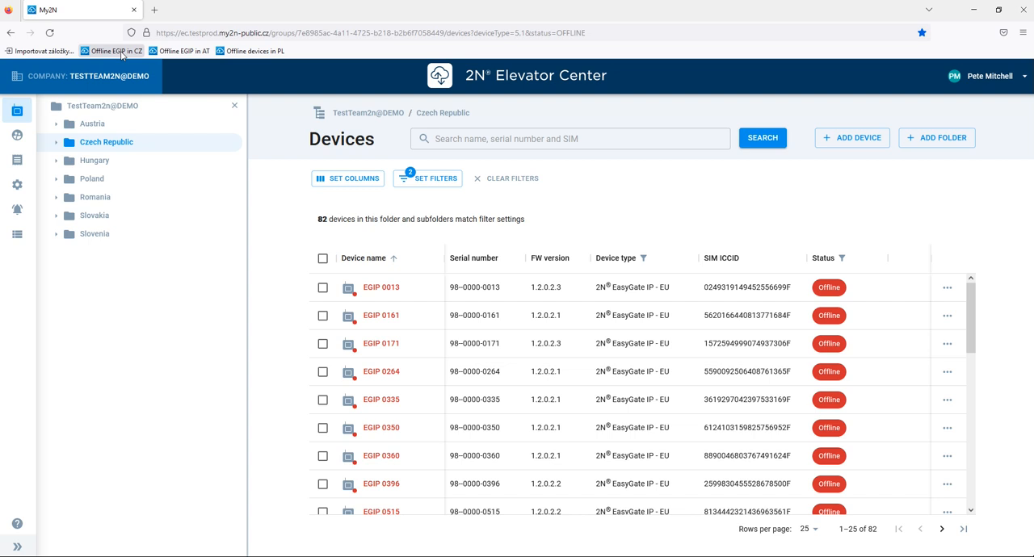
click(183, 54)
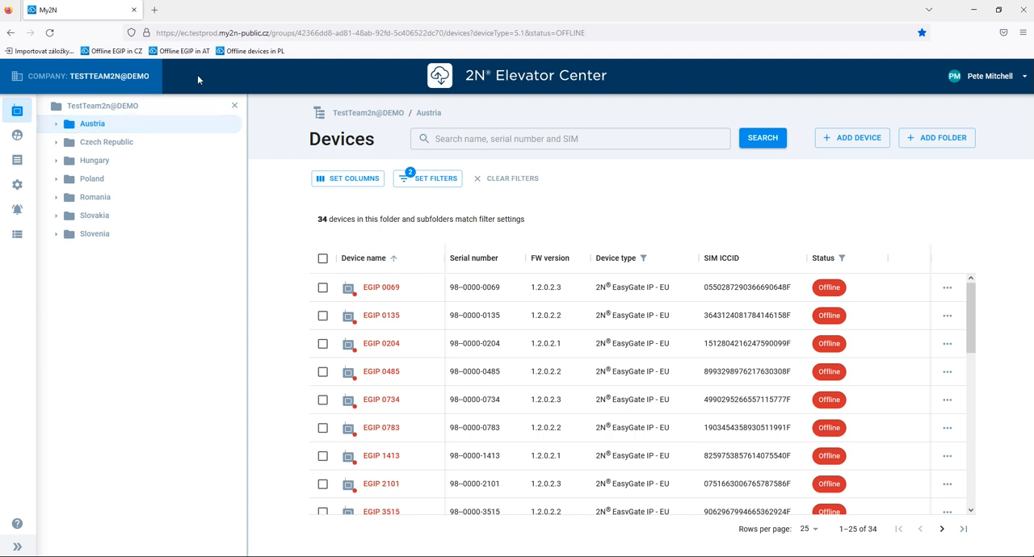
click(253, 52)
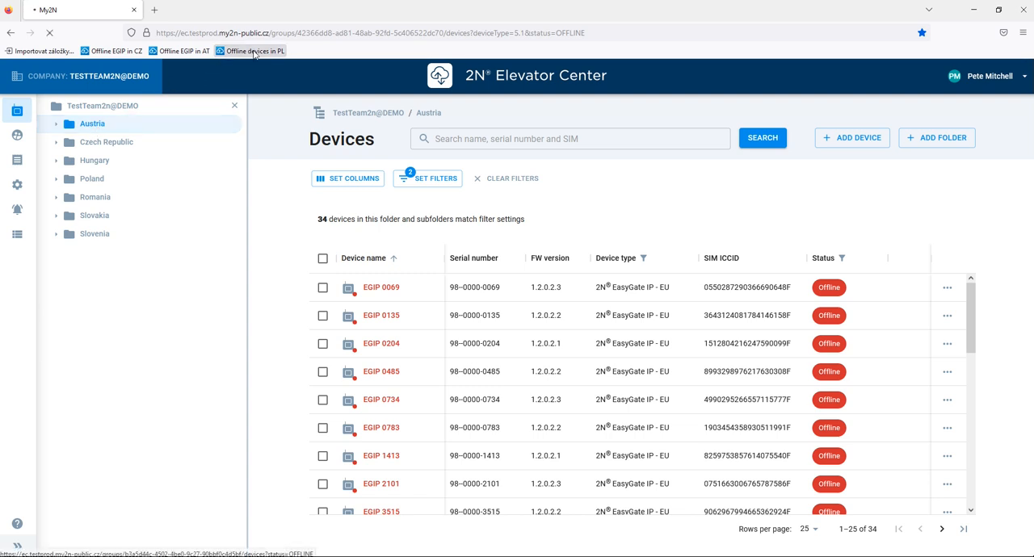